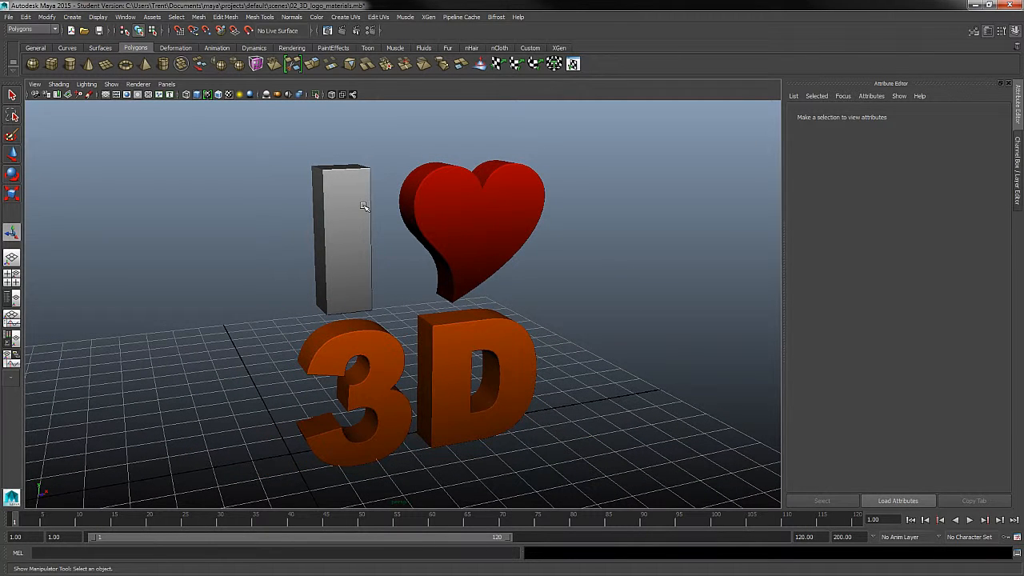
Open the material attributes of the red heart and check its shader type.
{"action": "left_click", "coordinate": [508, 222]}
{"action": "right_click", "coordinate": [508, 211]}
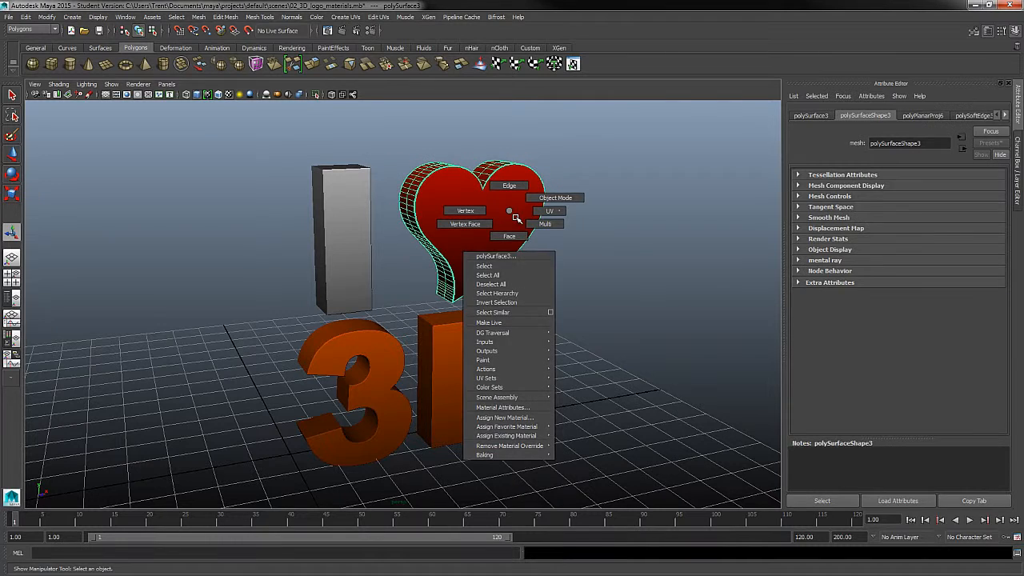
{"action": "left_click", "coordinate": [518, 408]}
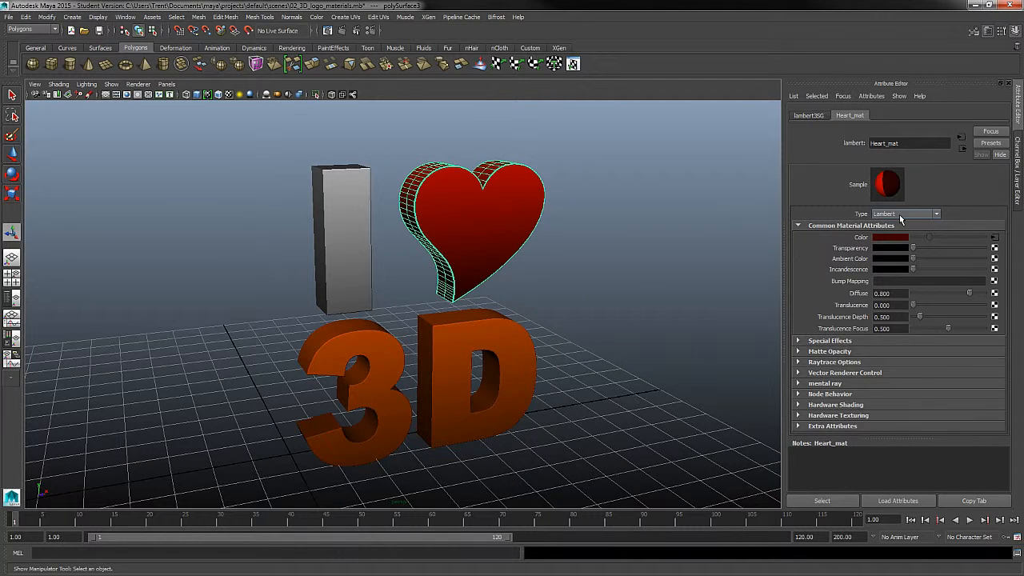
{"action": "left_click", "coordinate": [899, 214]}
{"action": "left_click", "coordinate": [894, 215]}
Open the ramp texture on the heart material's color and move its bright red marker to position 0.898.
{"action": "left_click", "coordinate": [995, 239]}
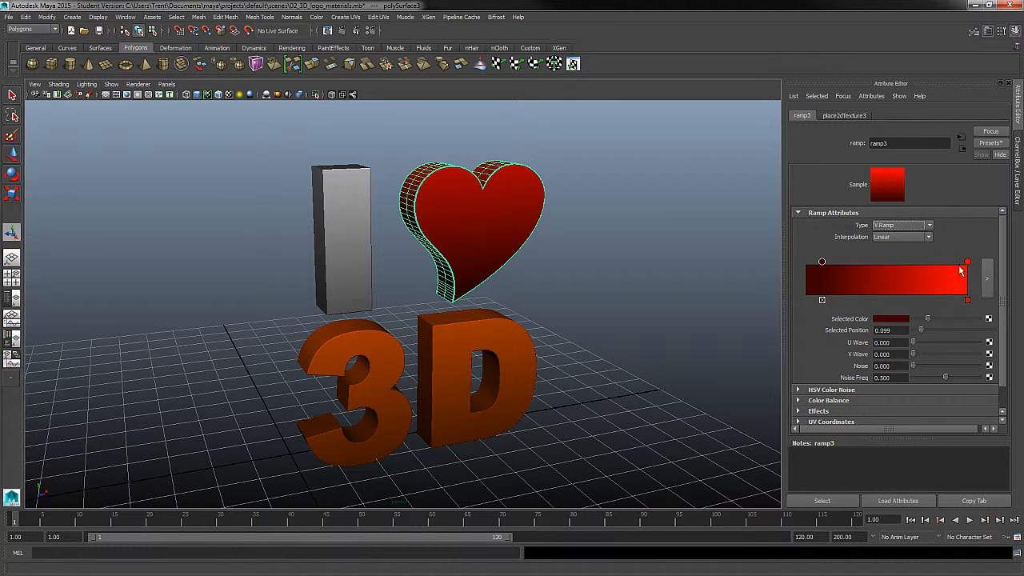
{"action": "mouse_move", "coordinate": [968, 262]}
{"action": "left_mouse_down"}
{"action": "mouse_move", "coordinate": [879, 267]}
{"action": "mouse_move", "coordinate": [960, 268]}
{"action": "left_mouse_up"}
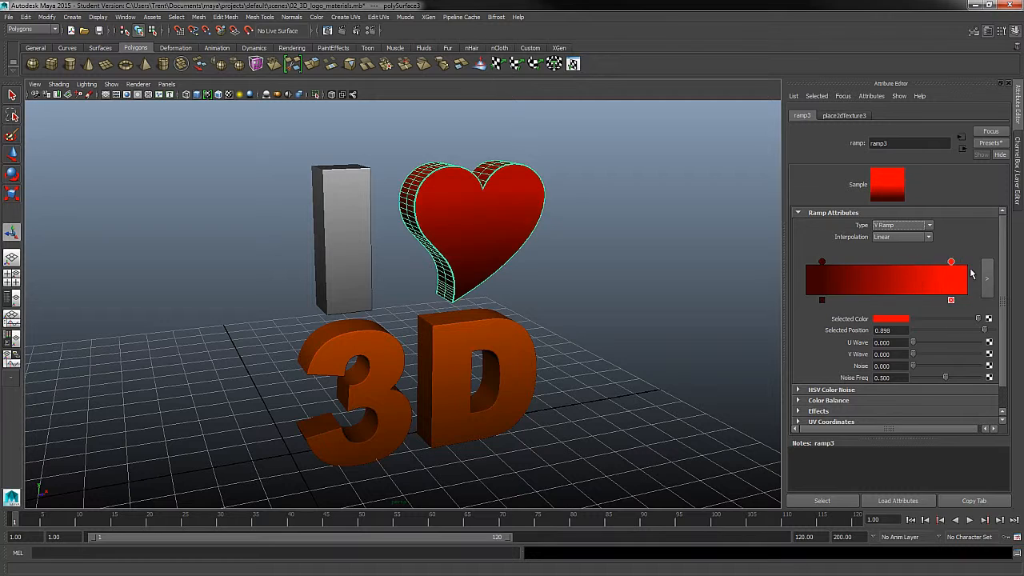
{"action": "left_click", "coordinate": [589, 263]}
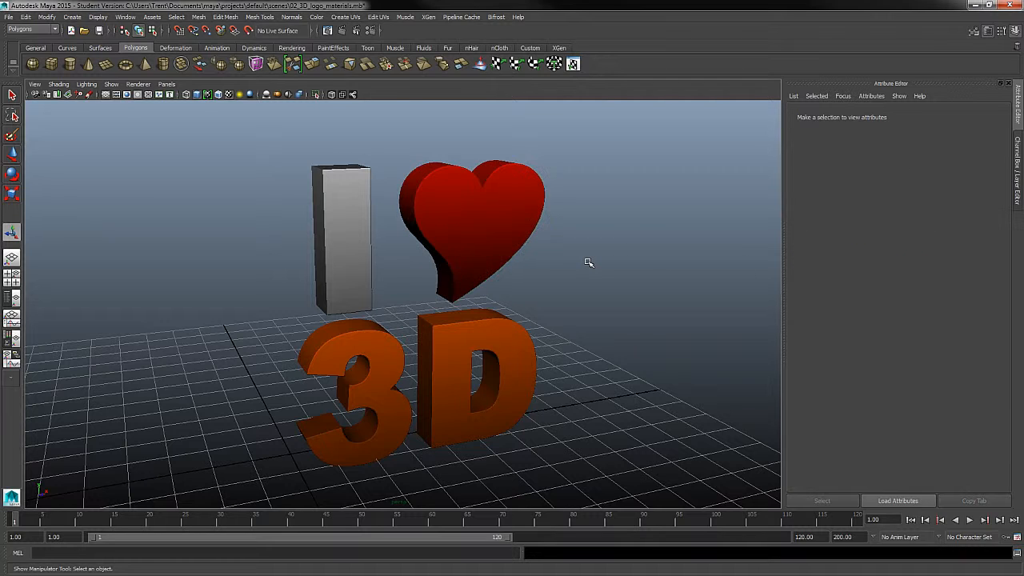
{"action": "mouse_move", "coordinate": [590, 280]}
{"action": "left_mouse_down", "text": "alt"}
{"action": "mouse_move", "coordinate": [602, 283]}
{"action": "mouse_move", "coordinate": [589, 283]}
{"action": "left_mouse_up", "text": "alt"}
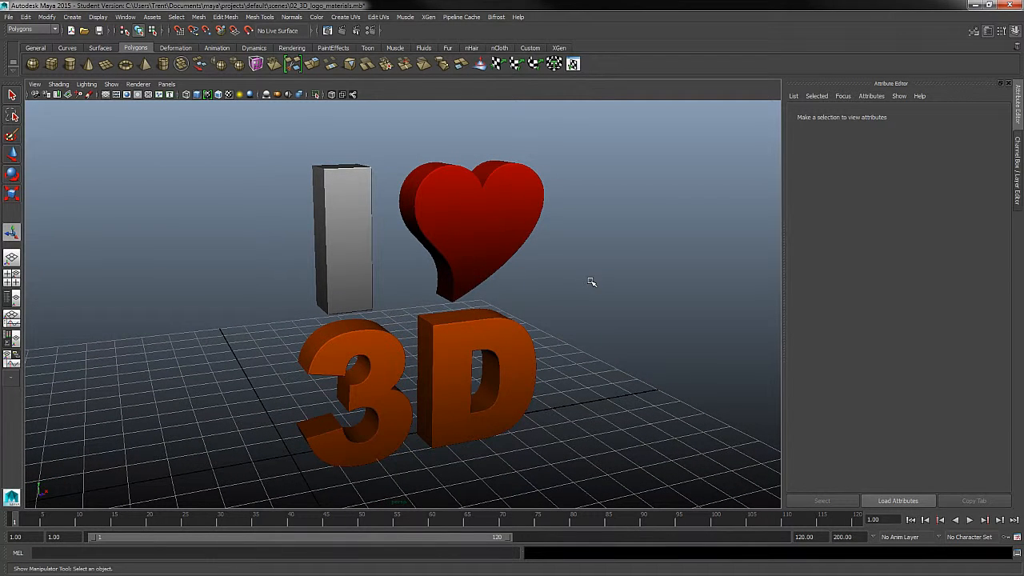
{"action": "left_click", "coordinate": [56, 31]}
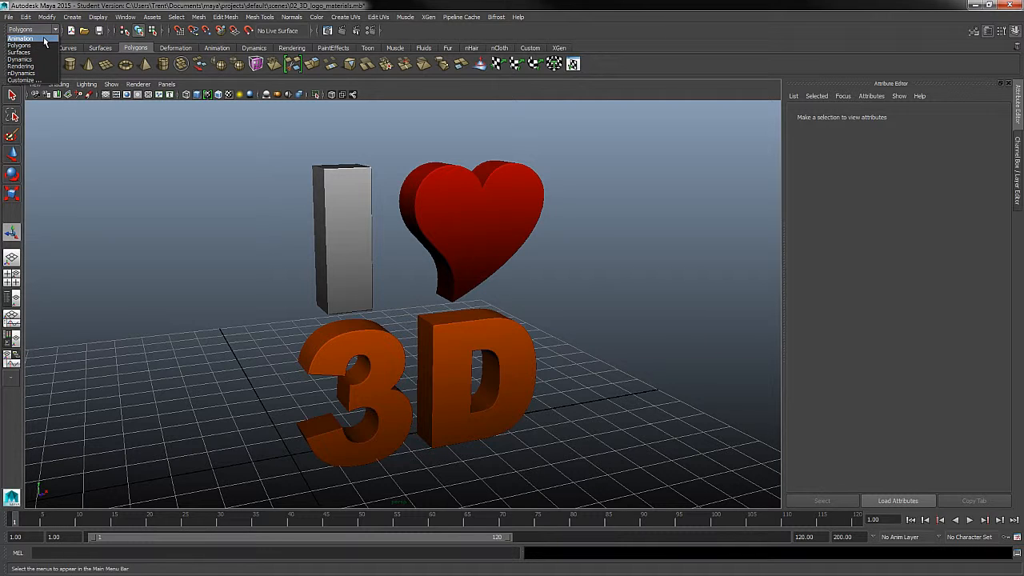
{"action": "left_click", "coordinate": [55, 46]}
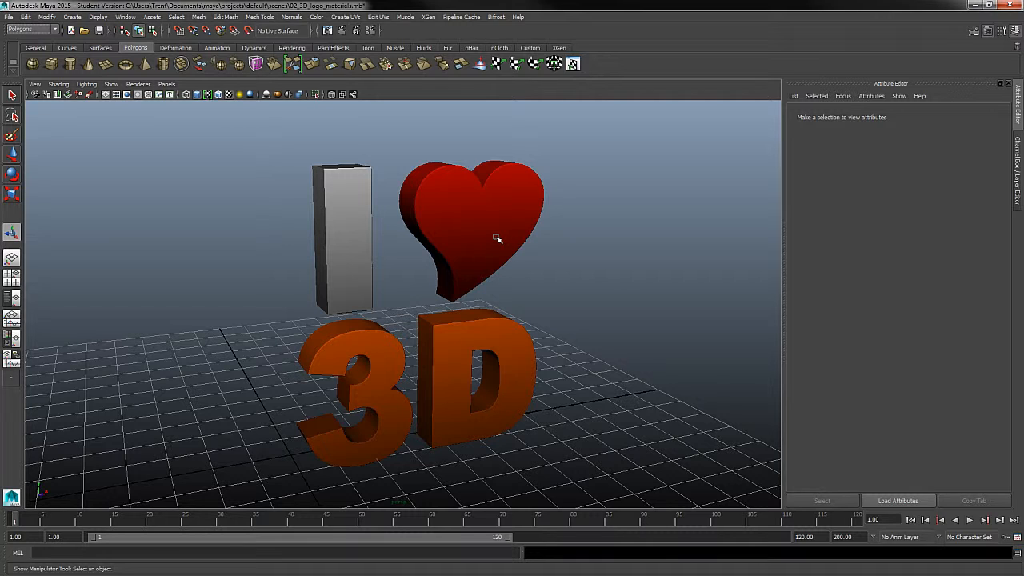
{"action": "left_click", "coordinate": [291, 17]}
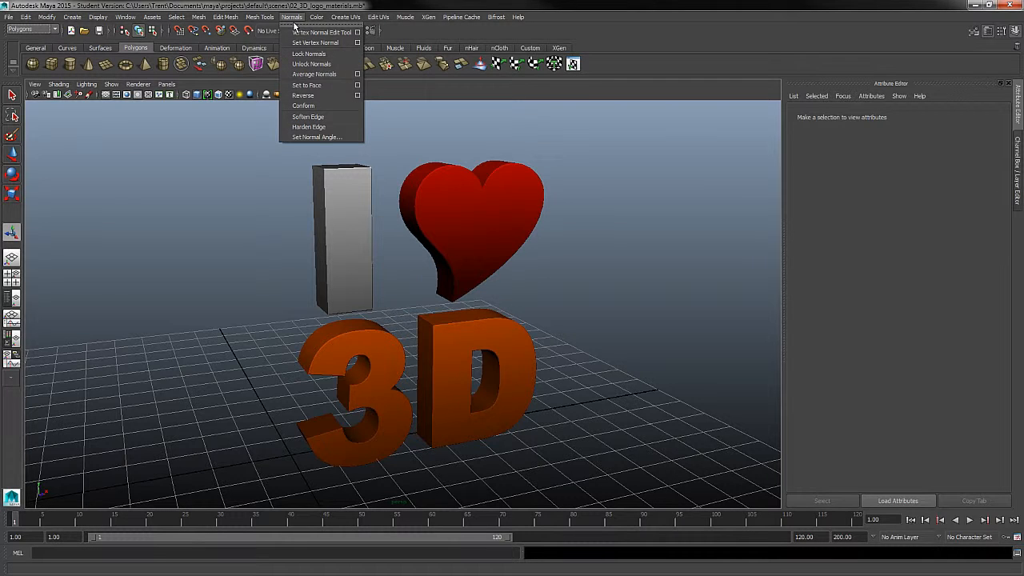
{"action": "key", "text": "Escape"}
{"action": "left_click_drag", "start_coordinate": [489, 290], "coordinate": [498, 290], "text": "alt"}
{"action": "left_click", "coordinate": [346, 17]}
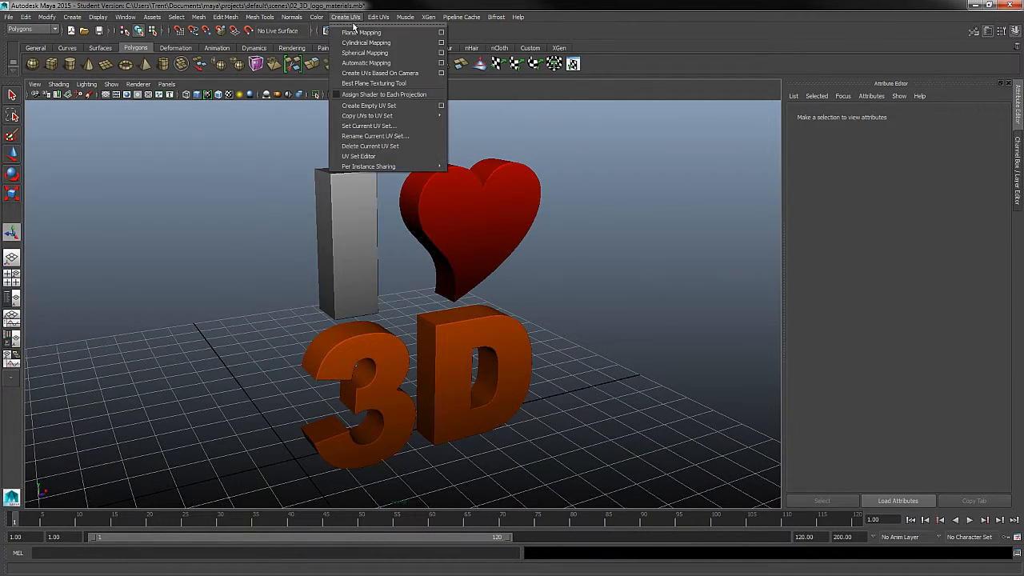
{"action": "key", "text": "Escape"}
{"action": "left_click_drag", "start_coordinate": [596, 304], "coordinate": [610, 334], "text": "alt"}
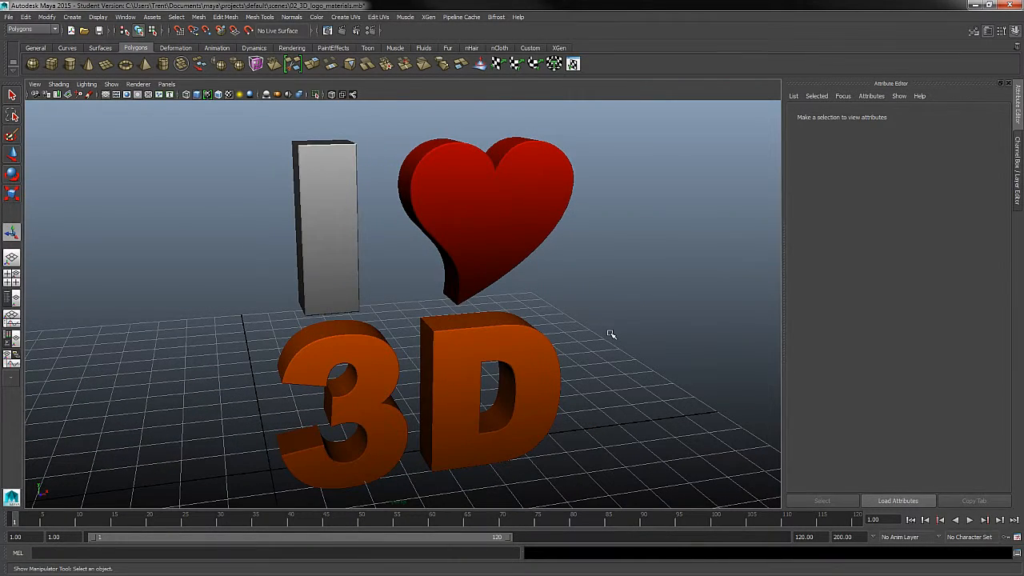
Render the current perspective view of the logo in Maya Software and inspect the rendered image.
{"action": "left_click", "coordinate": [340, 31]}
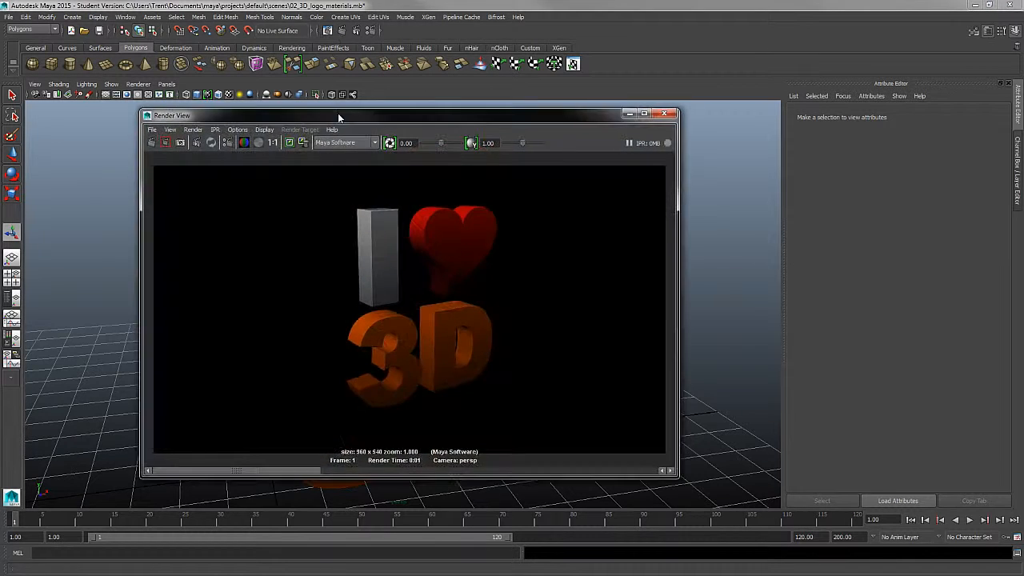
{"action": "left_click_drag", "start_coordinate": [337, 112], "coordinate": [349, 110]}
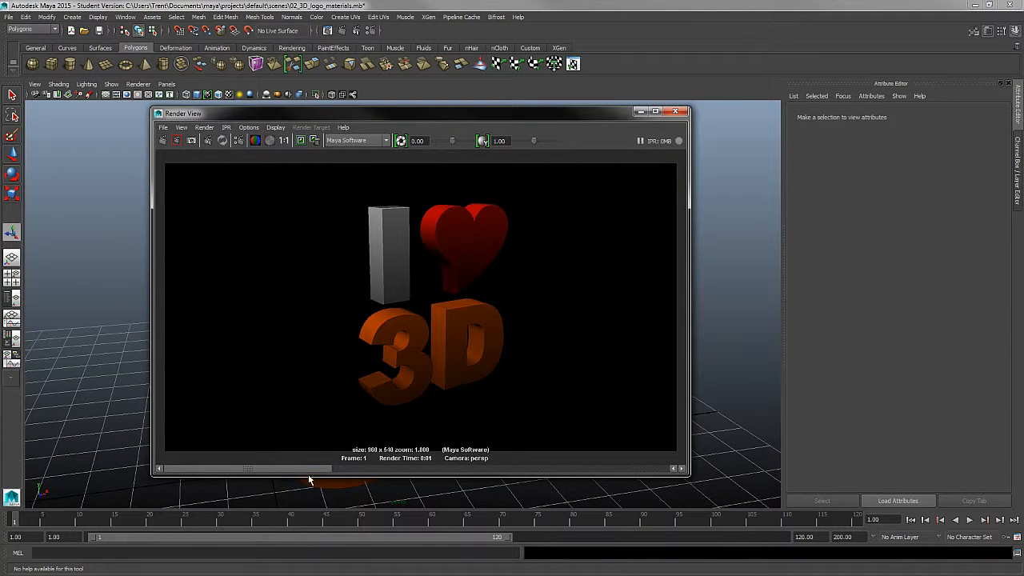
{"action": "mouse_move", "coordinate": [331, 469]}
{"action": "left_mouse_down"}
{"action": "mouse_move", "coordinate": [621, 467]}
{"action": "mouse_move", "coordinate": [297, 464]}
{"action": "mouse_move", "coordinate": [631, 462]}
{"action": "mouse_move", "coordinate": [283, 462]}
{"action": "mouse_move", "coordinate": [635, 459]}
{"action": "mouse_move", "coordinate": [325, 462]}
{"action": "left_mouse_up"}
{"action": "left_click", "coordinate": [644, 114]}
Show the four-view layout and save the scene as 02_3D_logo_materials.mb in the scenes folder, replacing the existing file.
{"action": "key", "text": "space"}
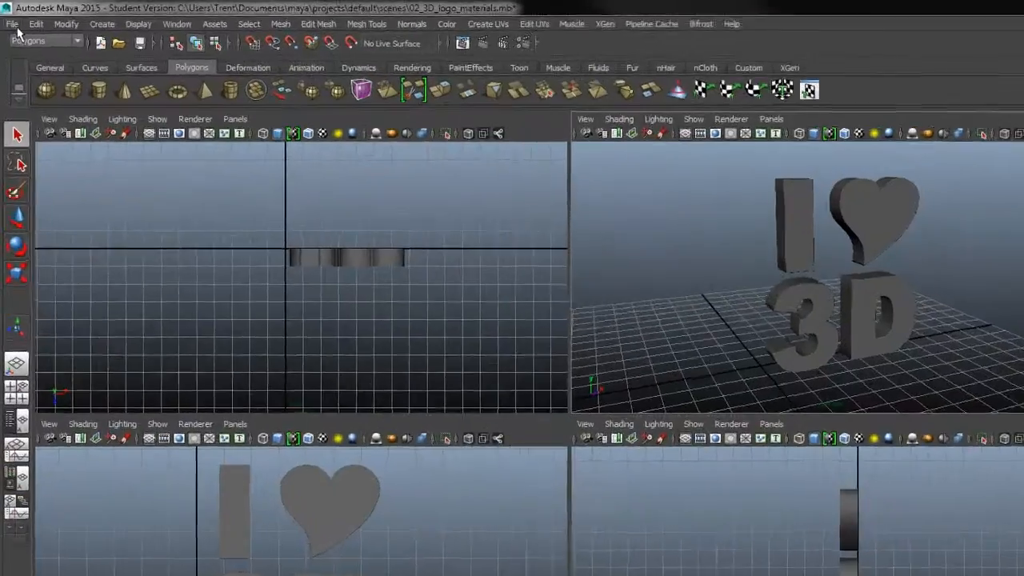
{"action": "left_click", "coordinate": [9, 16]}
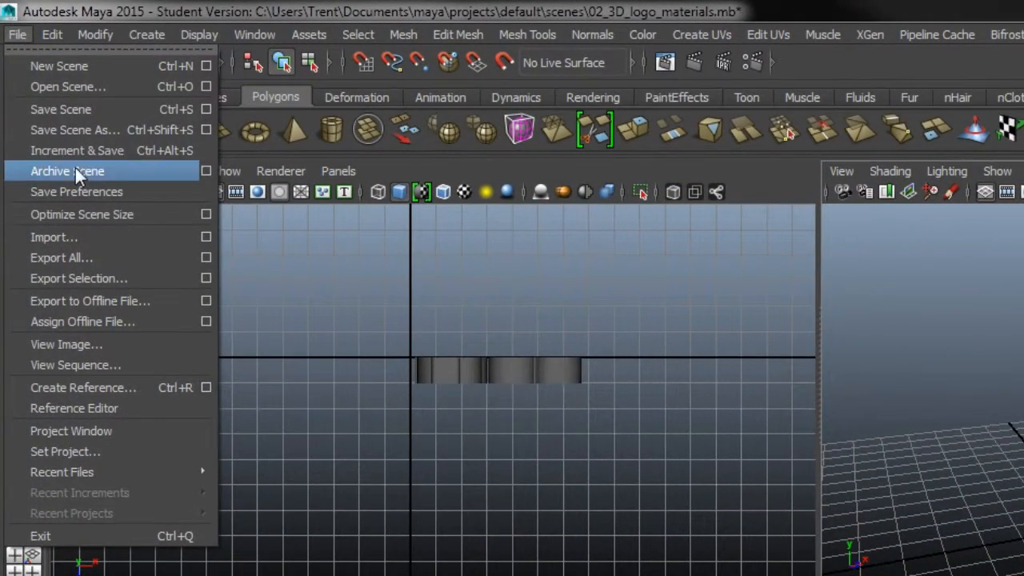
{"action": "left_click", "coordinate": [89, 128]}
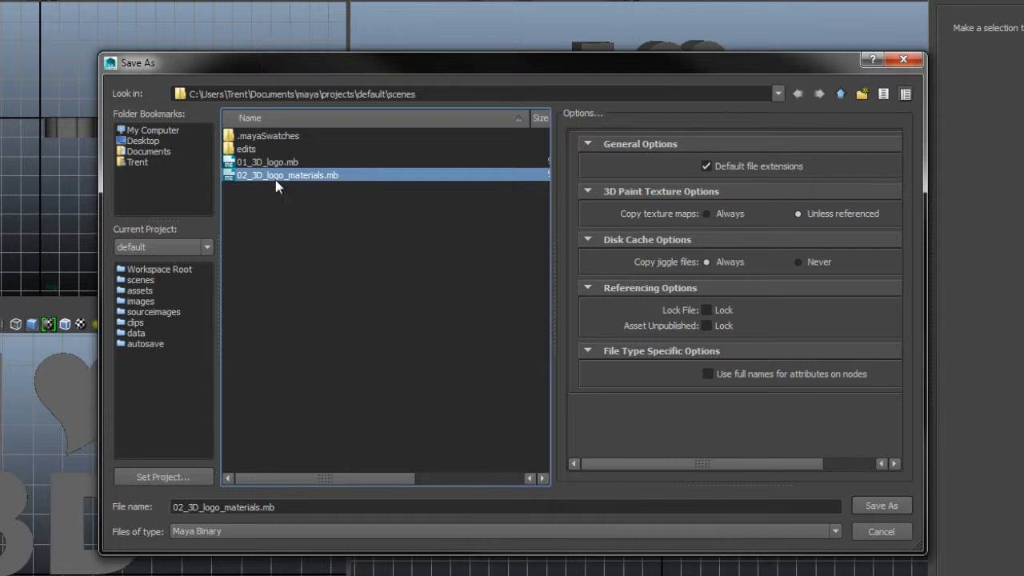
{"action": "left_click", "coordinate": [880, 507]}
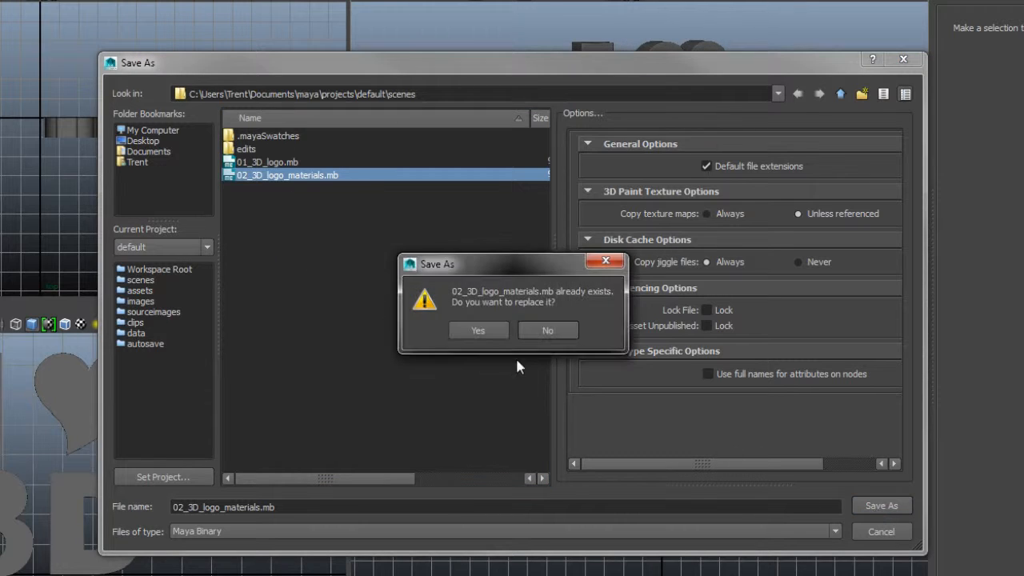
{"action": "left_click", "coordinate": [475, 329]}
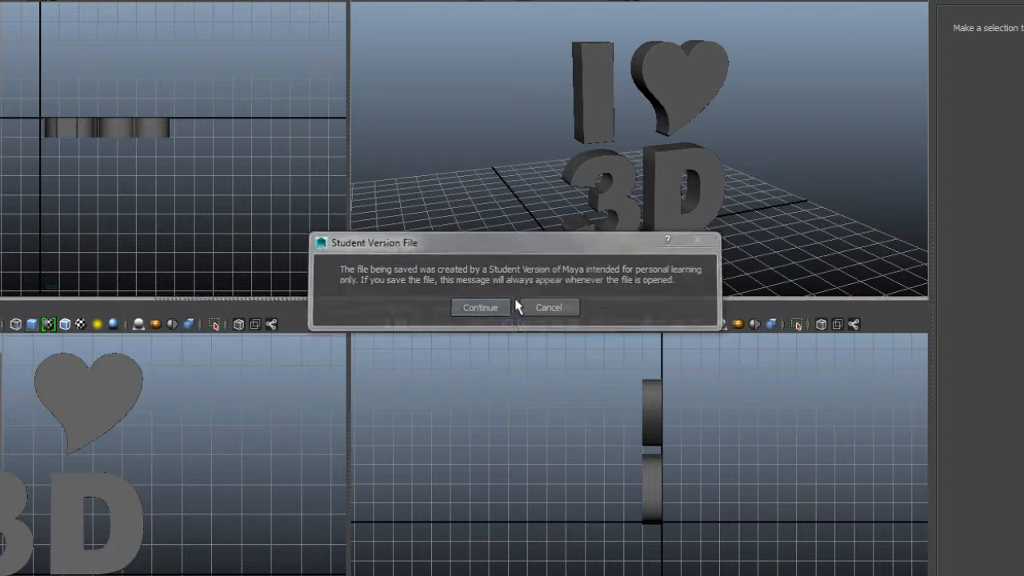
{"action": "left_click", "coordinate": [500, 309]}
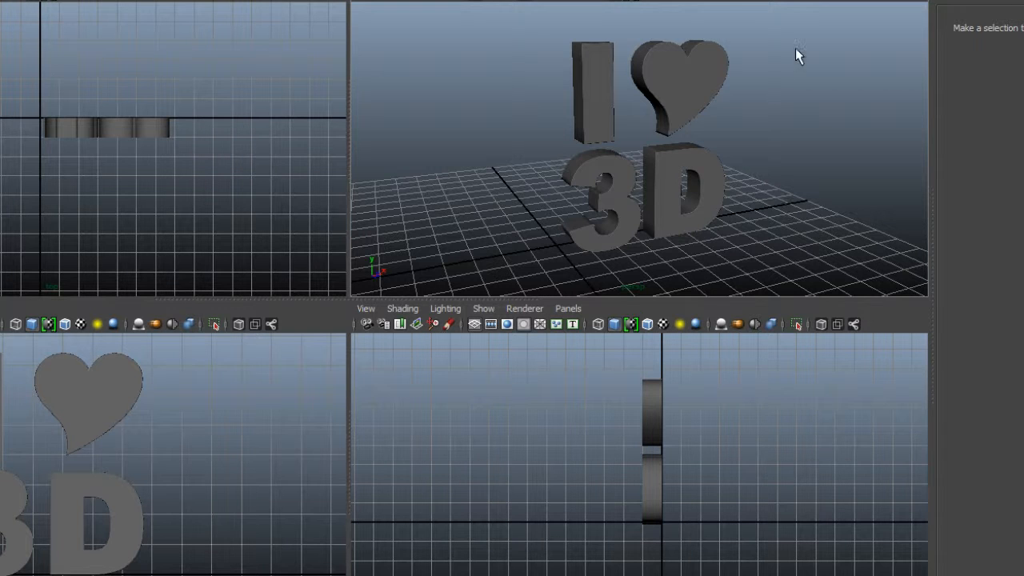
Select the letter I, the heart and the 3D text in turn to examine them as separate meshes.
{"action": "left_click_drag", "start_coordinate": [797, 62], "coordinate": [503, 246]}
{"action": "left_click", "coordinate": [824, 193]}
{"action": "mouse_move", "coordinate": [800, 179]}
{"action": "left_mouse_down", "text": "alt"}
{"action": "mouse_move", "coordinate": [769, 193]}
{"action": "mouse_move", "coordinate": [784, 160]}
{"action": "mouse_move", "coordinate": [816, 185]}
{"action": "left_mouse_up", "text": "alt"}
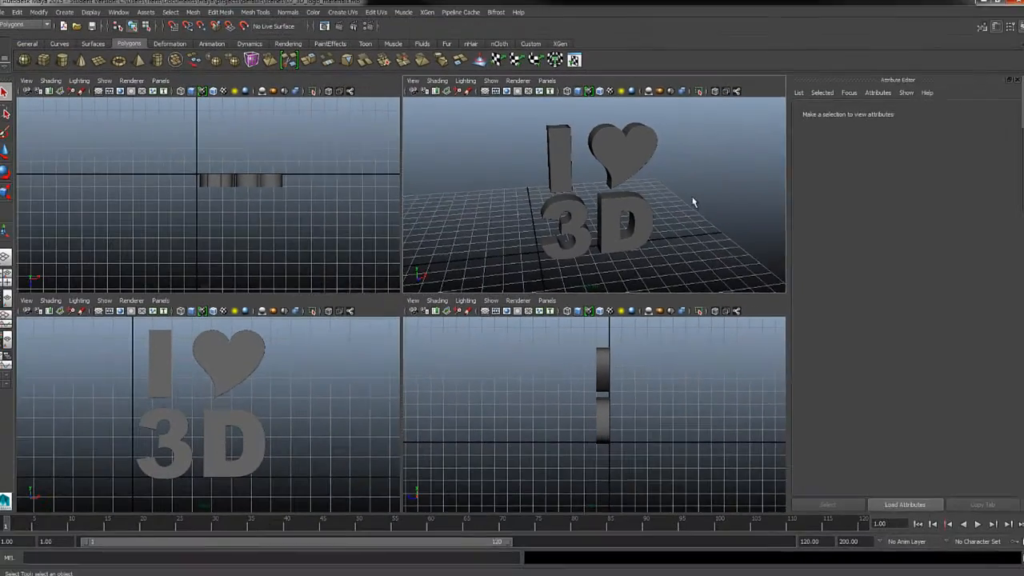
{"action": "mouse_move", "coordinate": [708, 219]}
{"action": "left_mouse_down", "text": "alt"}
{"action": "mouse_move", "coordinate": [711, 203]}
{"action": "mouse_move", "coordinate": [722, 229]}
{"action": "left_mouse_up", "text": "alt"}
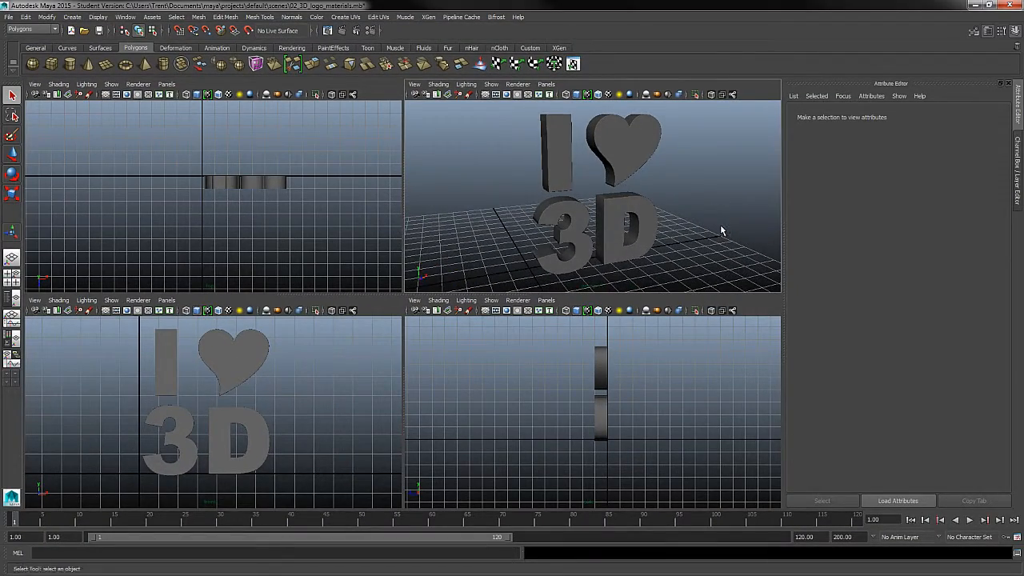
{"action": "left_click", "coordinate": [562, 139]}
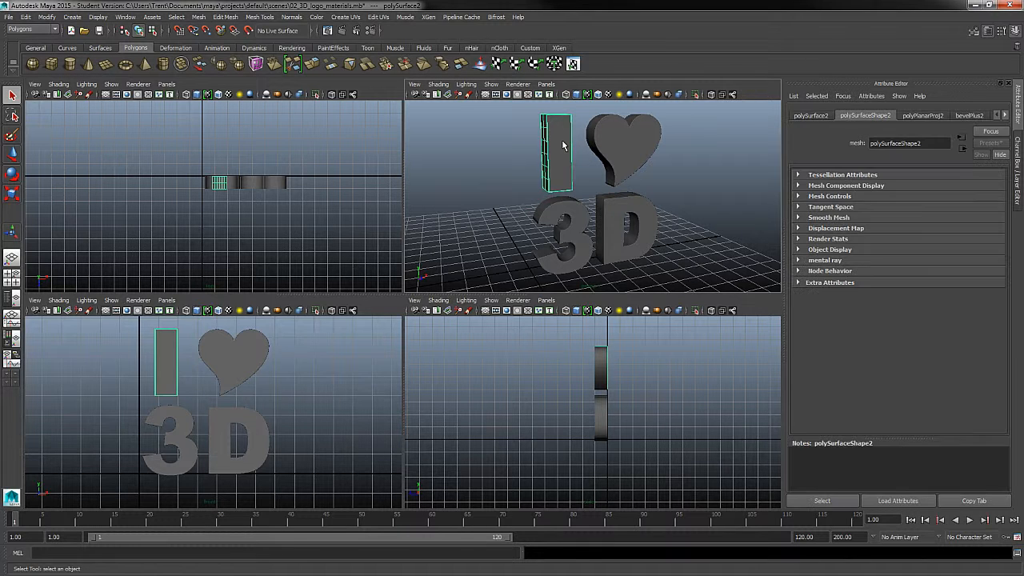
{"action": "left_click", "coordinate": [637, 119]}
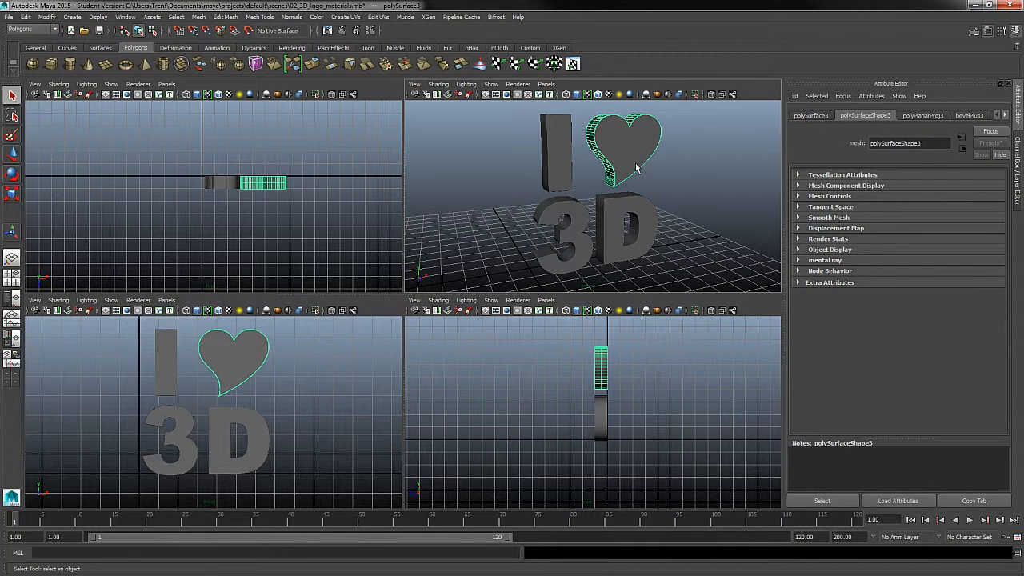
{"action": "left_click", "coordinate": [636, 220]}
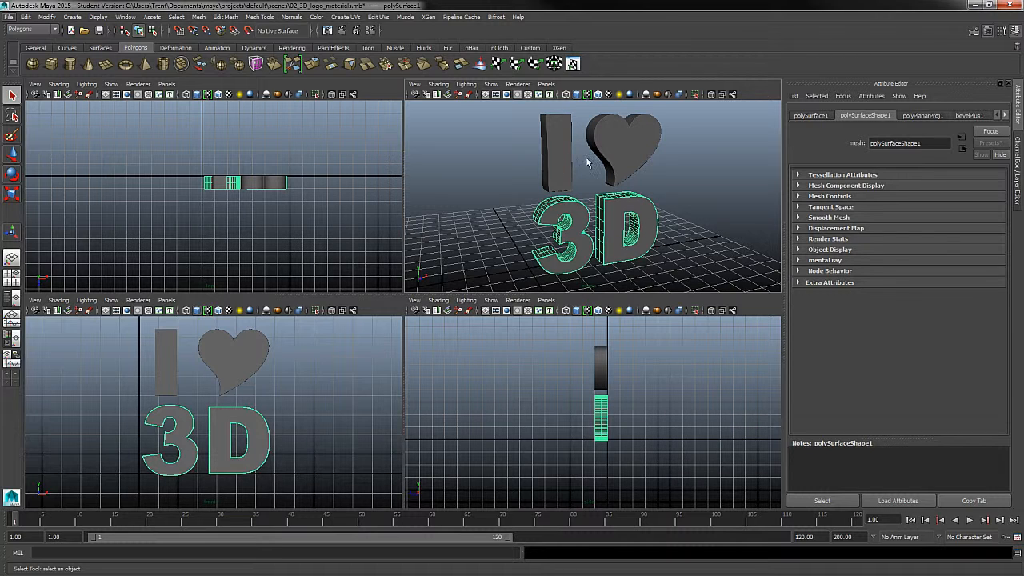
Assign a new Lambert material to the letter I.
{"action": "left_click", "coordinate": [563, 152]}
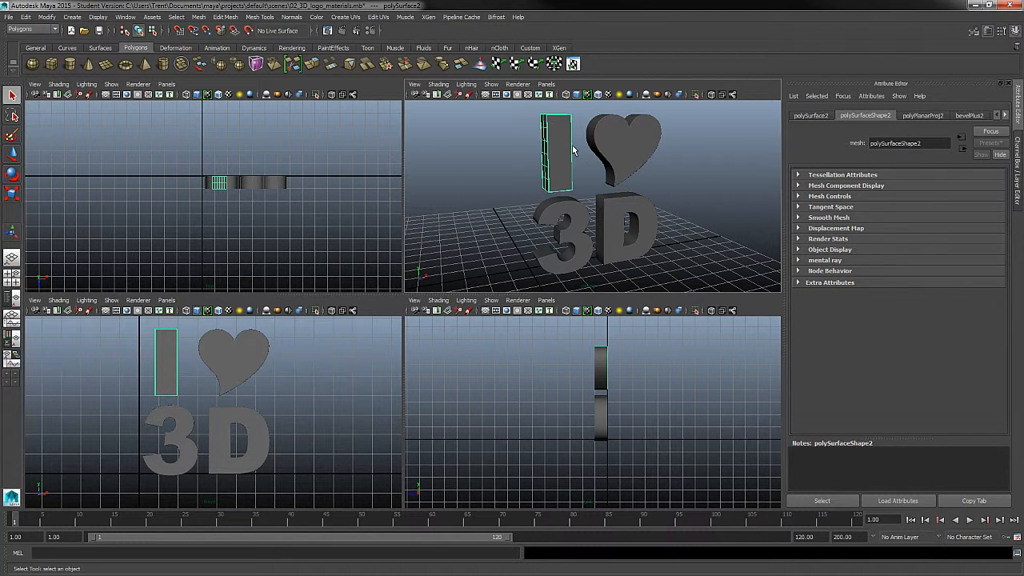
{"action": "right_click", "coordinate": [556, 138]}
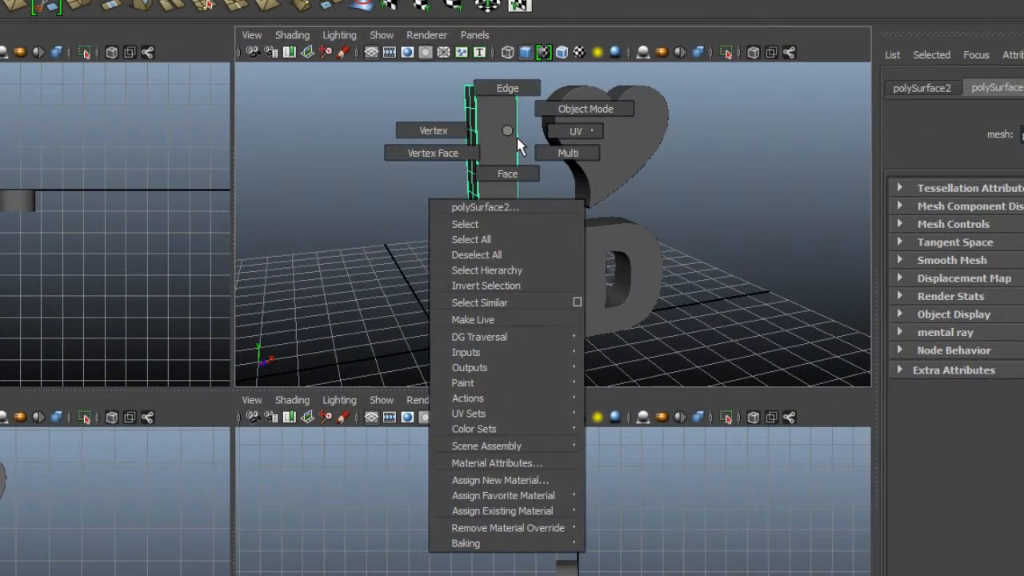
{"action": "mouse_move", "coordinate": [518, 139]}
{"action": "right_mouse_down"}
{"action": "mouse_move", "coordinate": [518, 170]}
{"action": "mouse_move", "coordinate": [468, 154]}
{"action": "mouse_move", "coordinate": [588, 112]}
{"action": "mouse_move", "coordinate": [515, 194]}
{"action": "mouse_move", "coordinate": [497, 503]}
{"action": "mouse_move", "coordinate": [490, 374]}
{"action": "mouse_move", "coordinate": [509, 148]}
{"action": "mouse_move", "coordinate": [588, 112]}
{"action": "mouse_move", "coordinate": [468, 152]}
{"action": "mouse_move", "coordinate": [514, 148]}
{"action": "mouse_move", "coordinate": [512, 484]}
{"action": "mouse_move", "coordinate": [496, 488]}
{"action": "mouse_move", "coordinate": [547, 487]}
{"action": "right_mouse_up"}
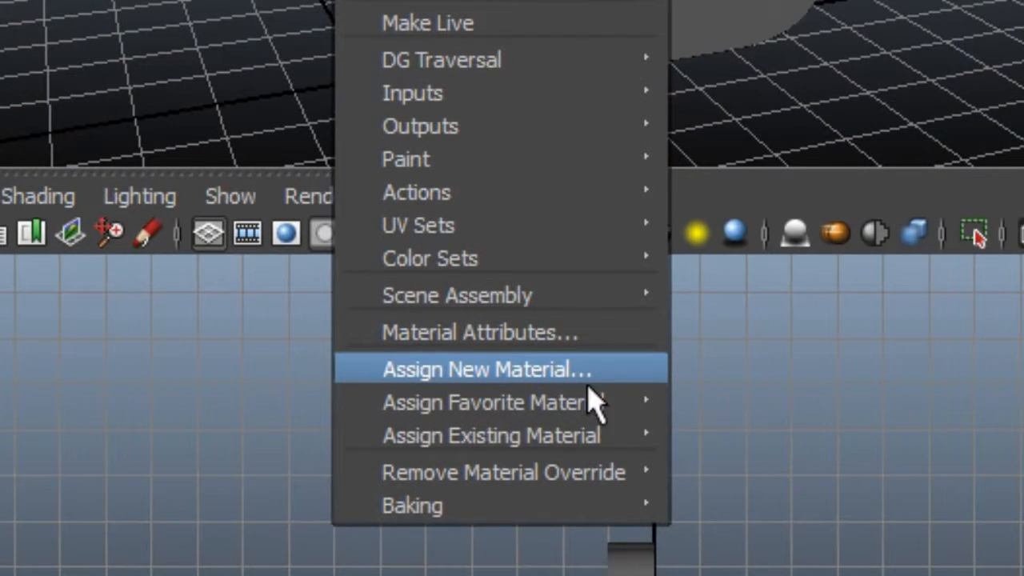
{"action": "right_click_drag", "start_coordinate": [588, 389], "coordinate": [542, 384]}
{"action": "left_click_drag", "start_coordinate": [428, 176], "coordinate": [457, 76]}
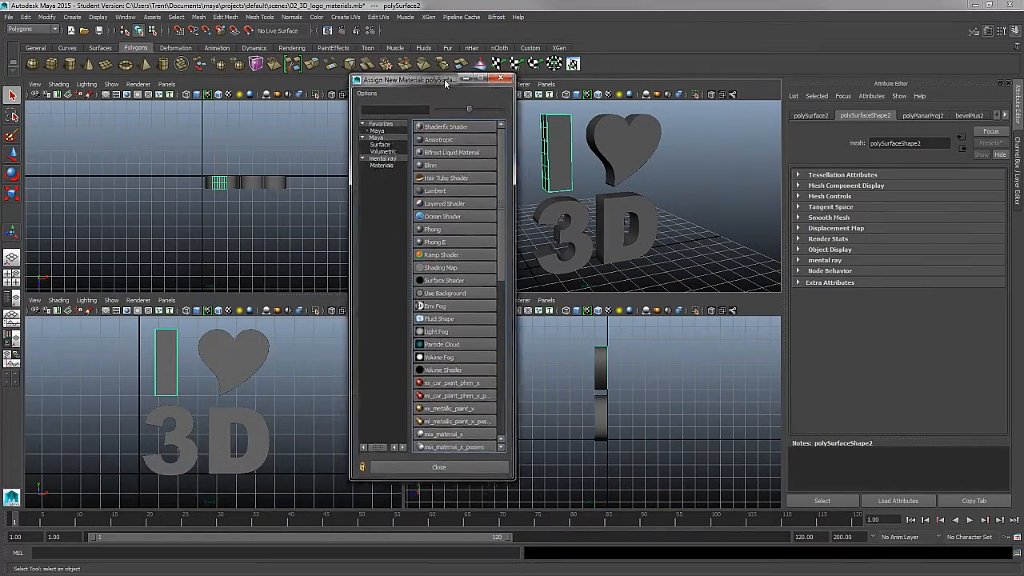
{"action": "scroll", "coordinate": [518, 167], "scroll_direction": "down", "scroll_amount": 1}
{"action": "scroll", "coordinate": [519, 167], "scroll_direction": "down", "scroll_amount": 3}
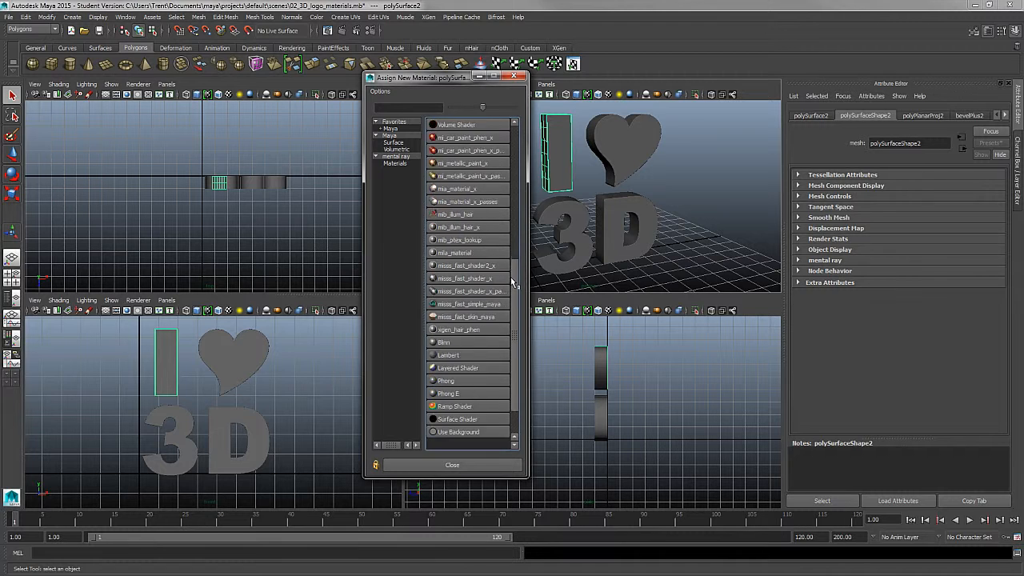
{"action": "left_click_drag", "start_coordinate": [517, 189], "coordinate": [515, 142]}
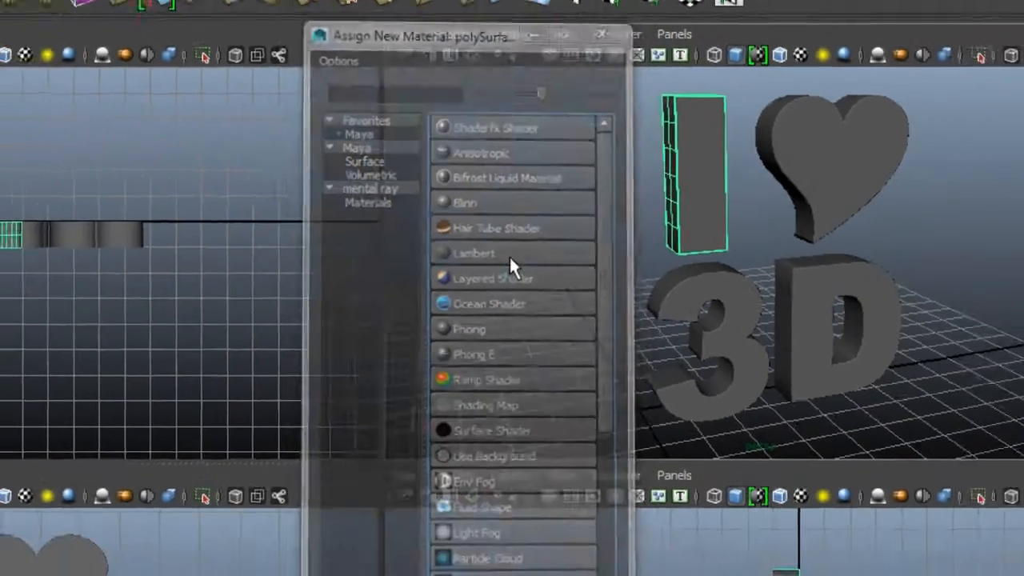
{"action": "left_click", "coordinate": [532, 294]}
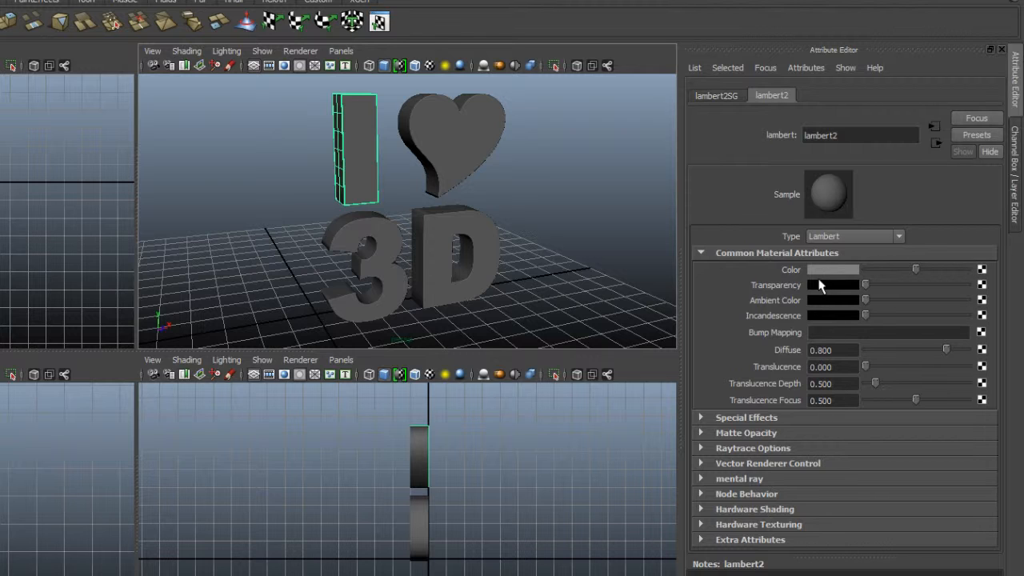
Deselect and reselect the letter I, and open the attributes of its assigned Lambert material.
{"action": "left_click", "coordinate": [598, 220]}
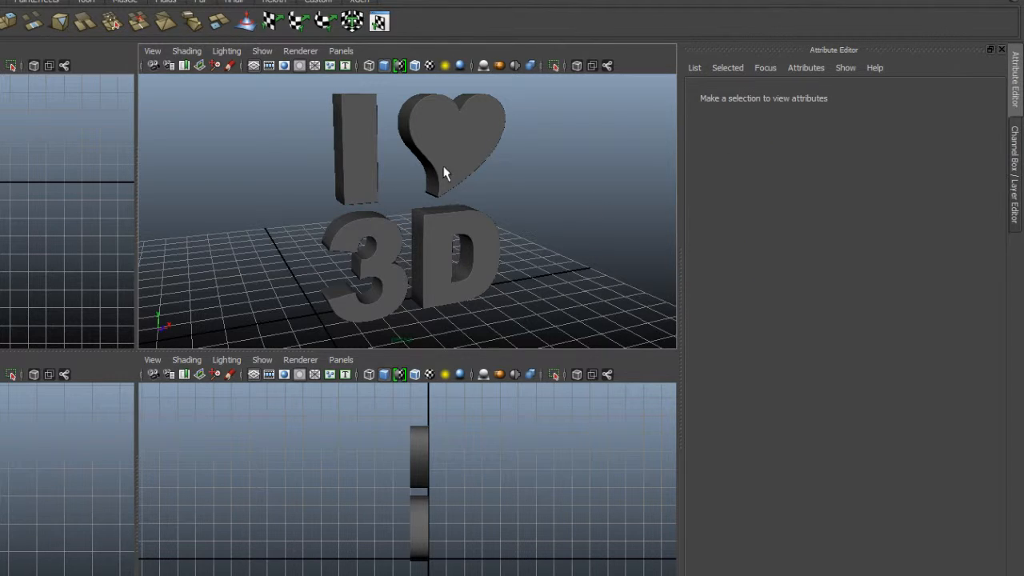
{"action": "left_click", "coordinate": [365, 161]}
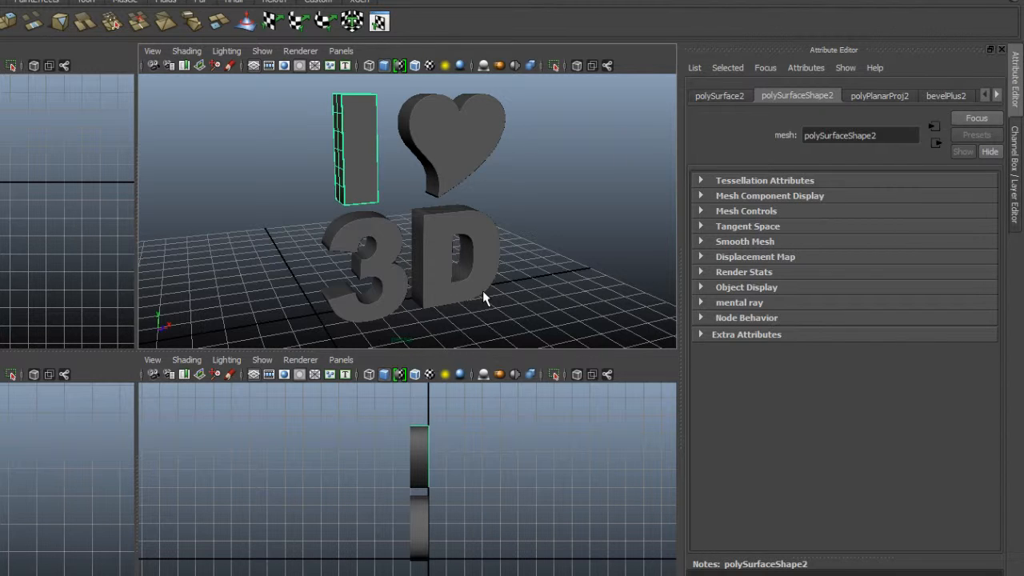
{"action": "left_click", "coordinate": [571, 296]}
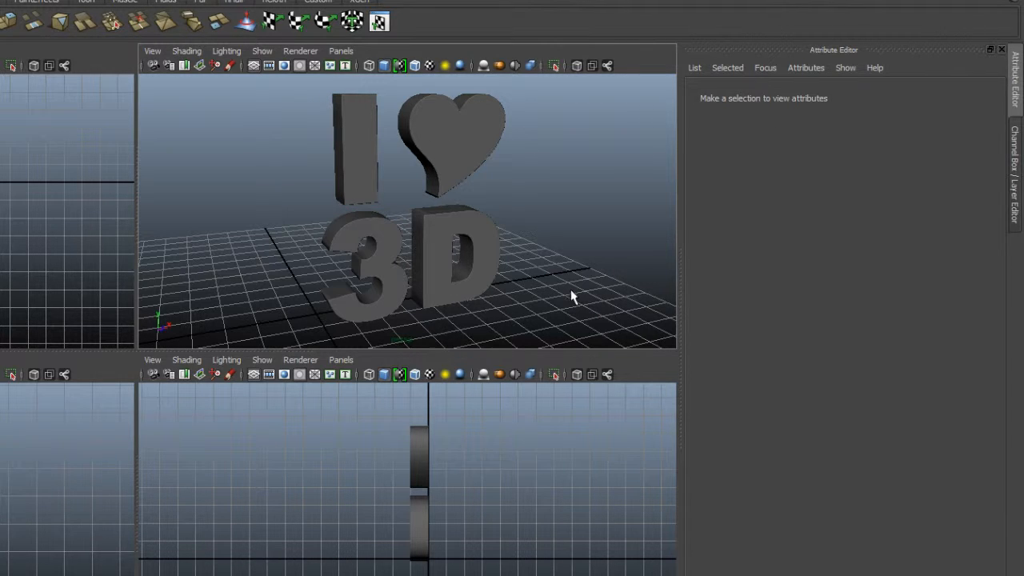
{"action": "left_click", "coordinate": [366, 168]}
{"action": "right_click", "coordinate": [373, 124]}
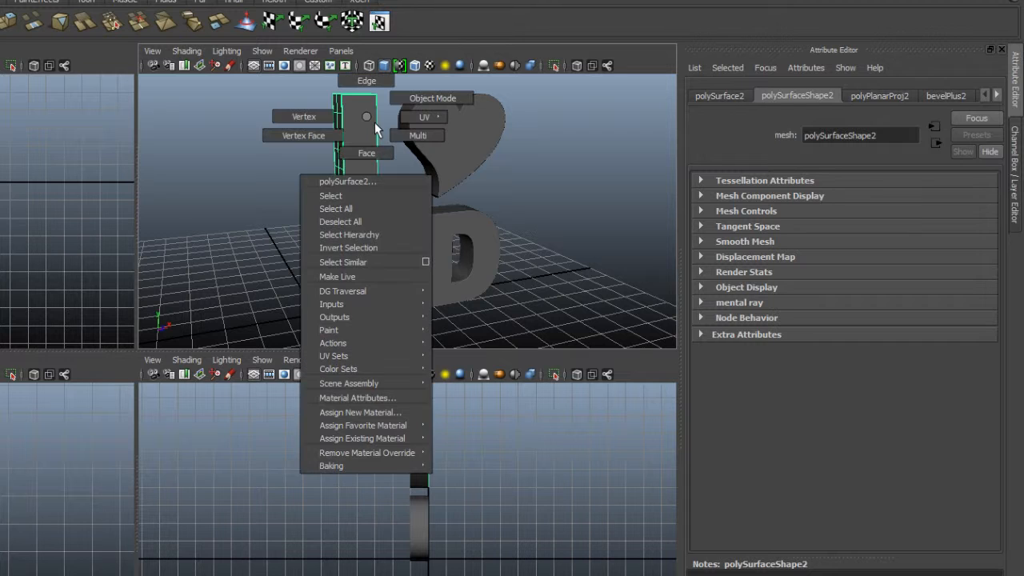
{"action": "left_click", "coordinate": [383, 400]}
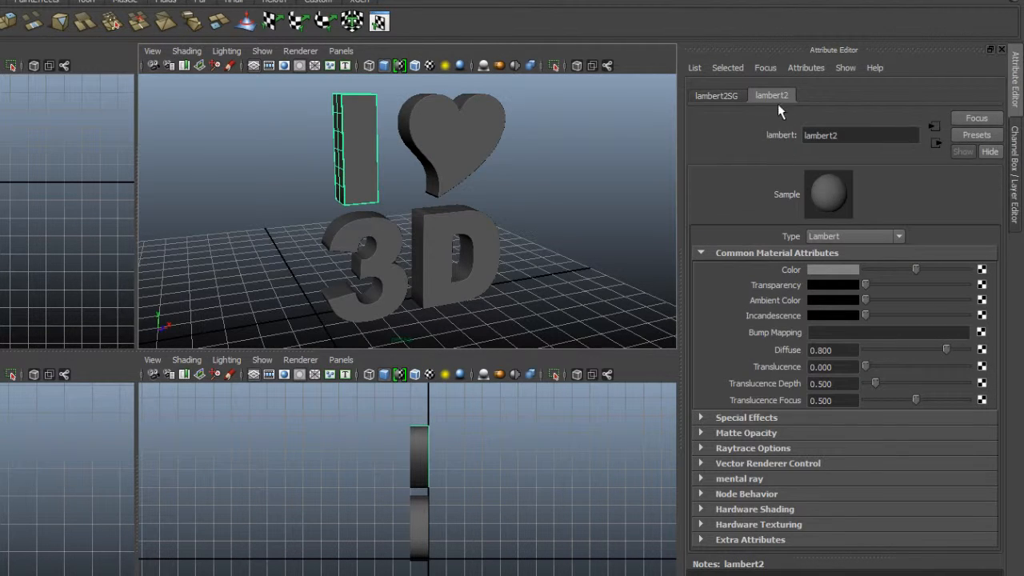
Look at the letter I's Channel Box and return to its material settings in the Attribute Editor.
{"action": "left_click", "coordinate": [1013, 104]}
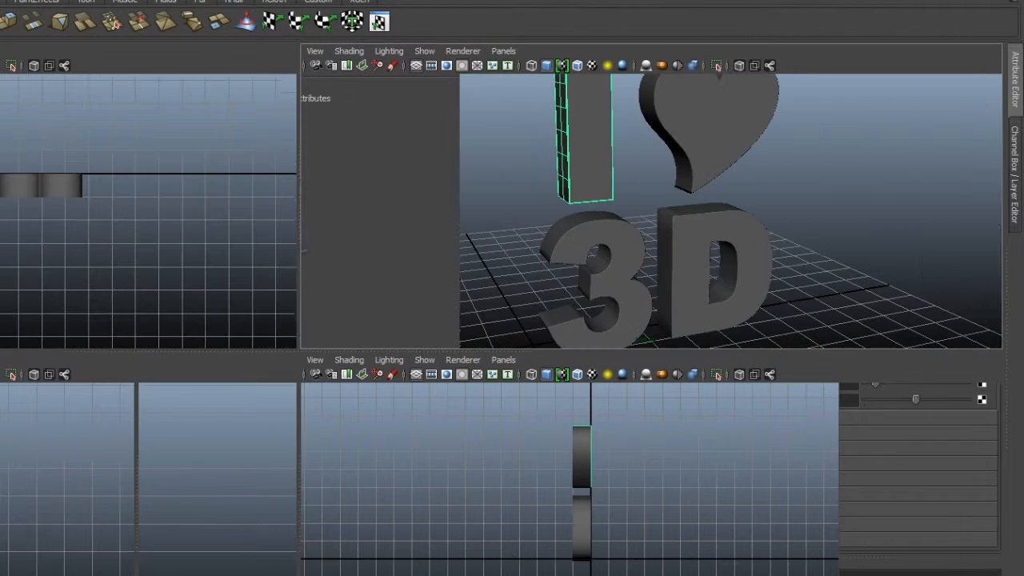
{"action": "left_click", "coordinate": [1014, 80]}
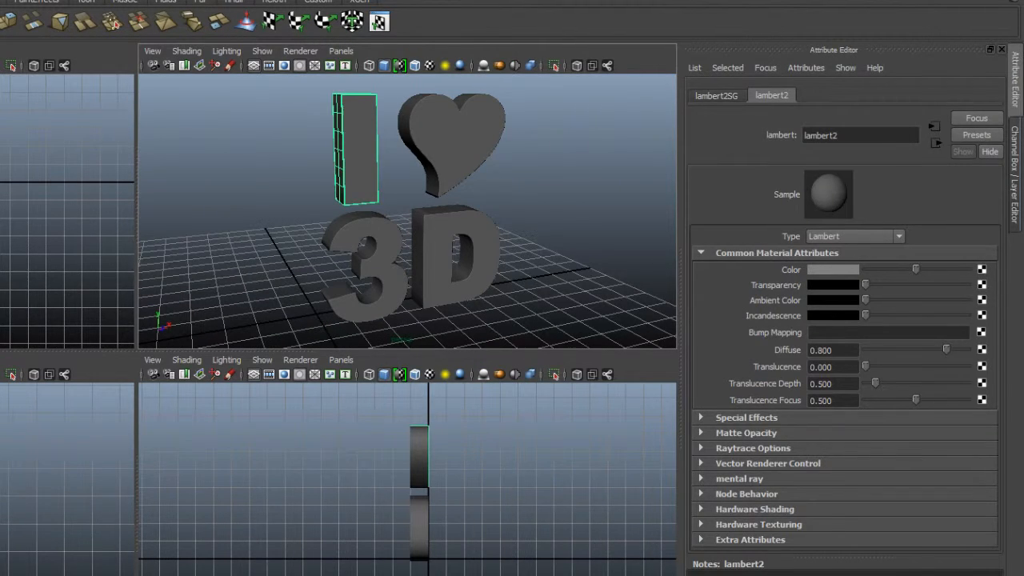
{"action": "left_click", "coordinate": [1015, 172]}
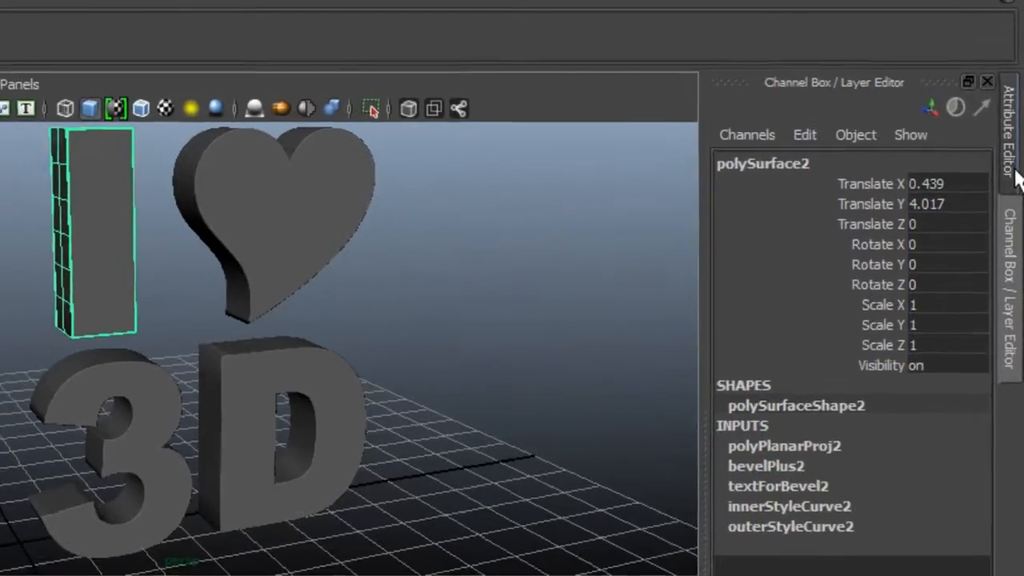
{"action": "left_click", "coordinate": [1013, 160]}
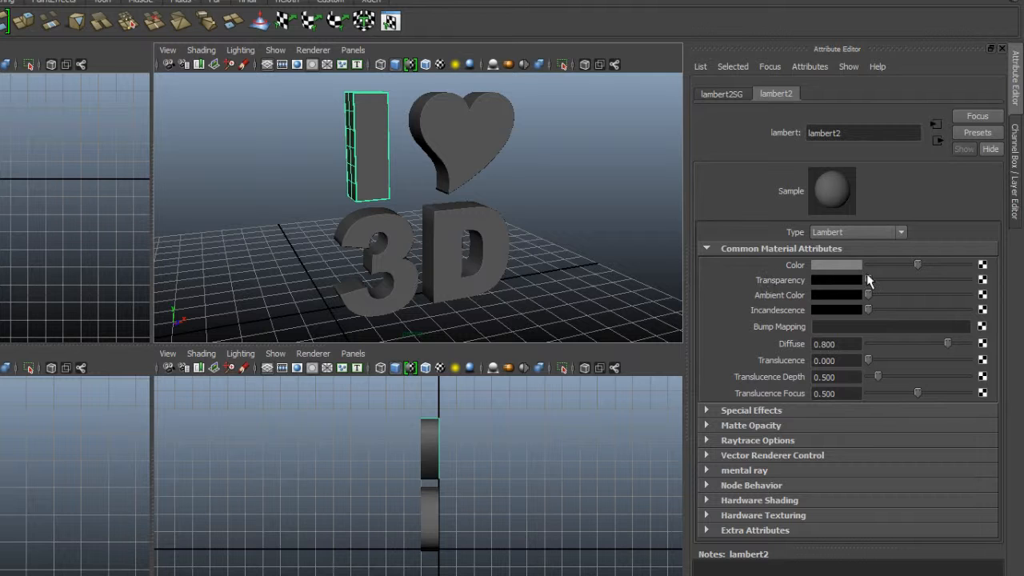
Sample the blue-grey viewport background with the eyedropper as the color of the letter I's material.
{"action": "mouse_move", "coordinate": [918, 264]}
{"action": "left_mouse_down"}
{"action": "mouse_move", "coordinate": [951, 268]}
{"action": "mouse_move", "coordinate": [888, 265]}
{"action": "mouse_move", "coordinate": [968, 266]}
{"action": "mouse_move", "coordinate": [906, 267]}
{"action": "mouse_move", "coordinate": [968, 266]}
{"action": "mouse_move", "coordinate": [920, 266]}
{"action": "left_mouse_up"}
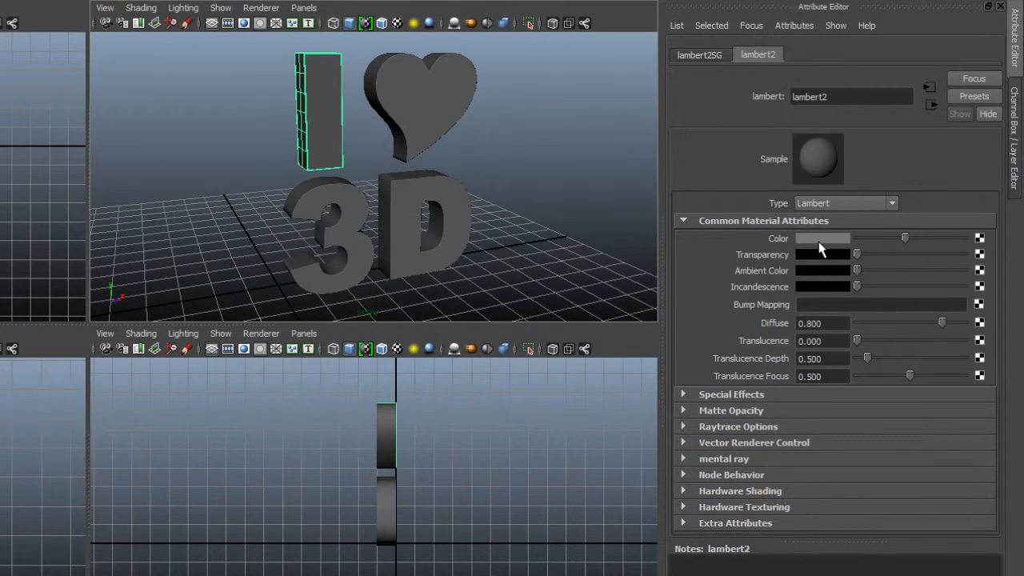
{"action": "left_click", "coordinate": [818, 241]}
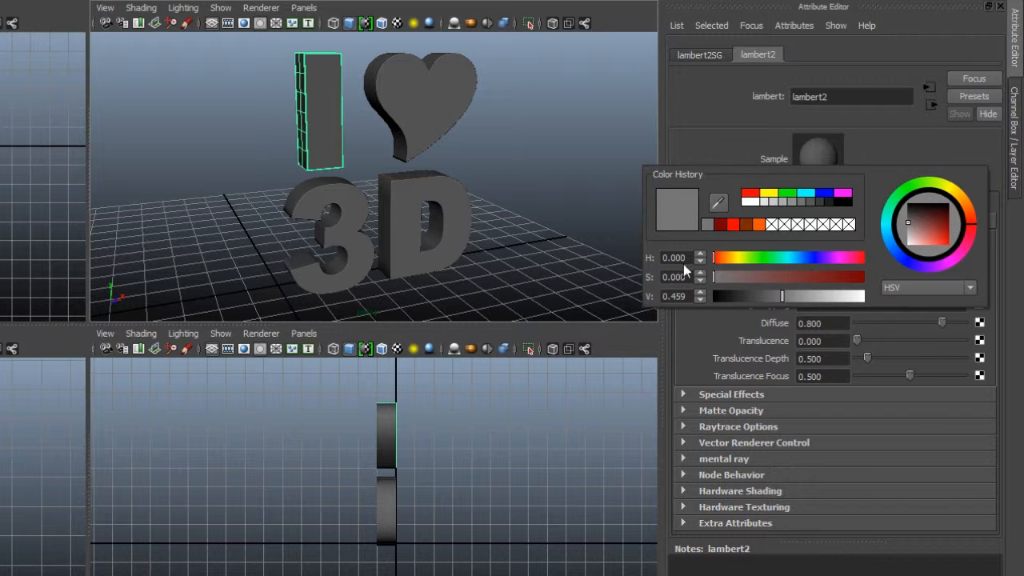
{"action": "left_click", "coordinate": [908, 288]}
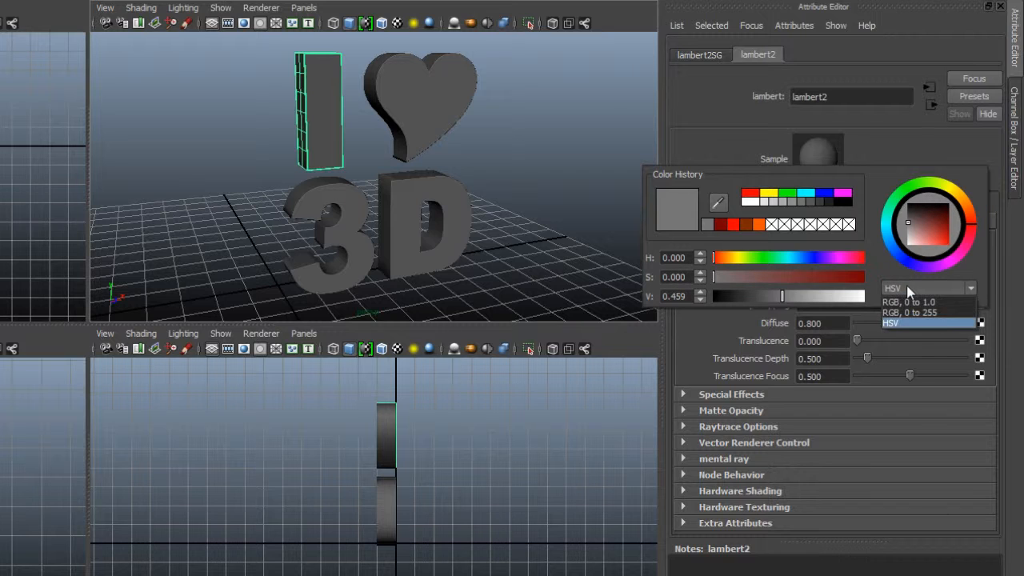
{"action": "left_click", "coordinate": [716, 207]}
{"action": "left_click", "coordinate": [719, 202]}
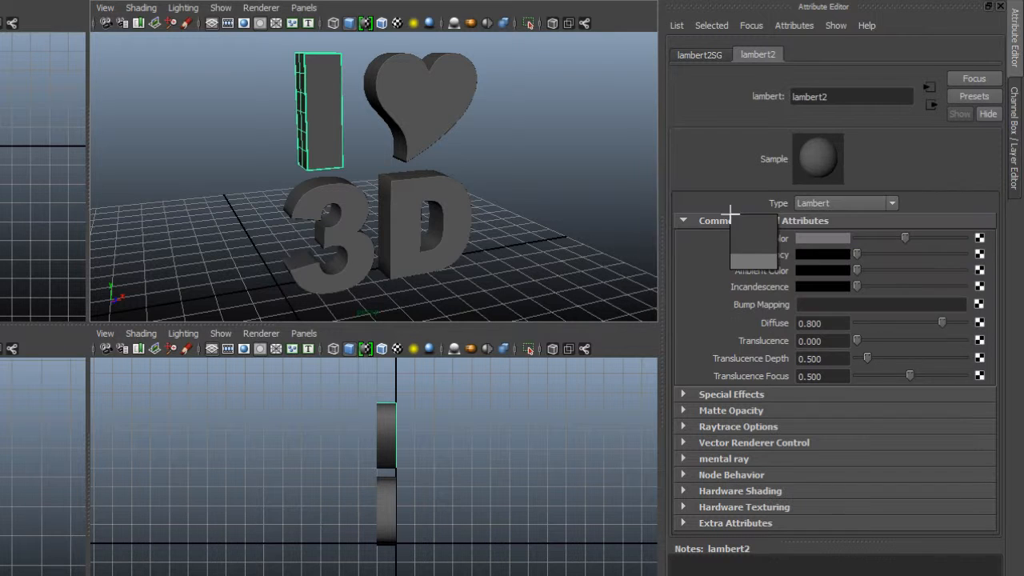
{"action": "left_click", "coordinate": [565, 129]}
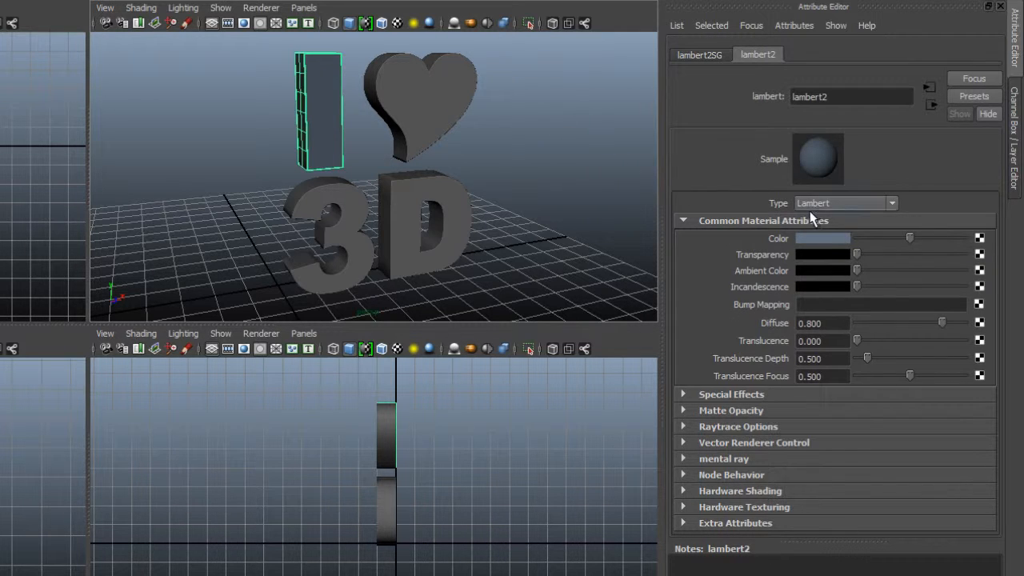
Set the color of the letter I's material to near-white and rename the material White_mat.
{"action": "left_click", "coordinate": [824, 239]}
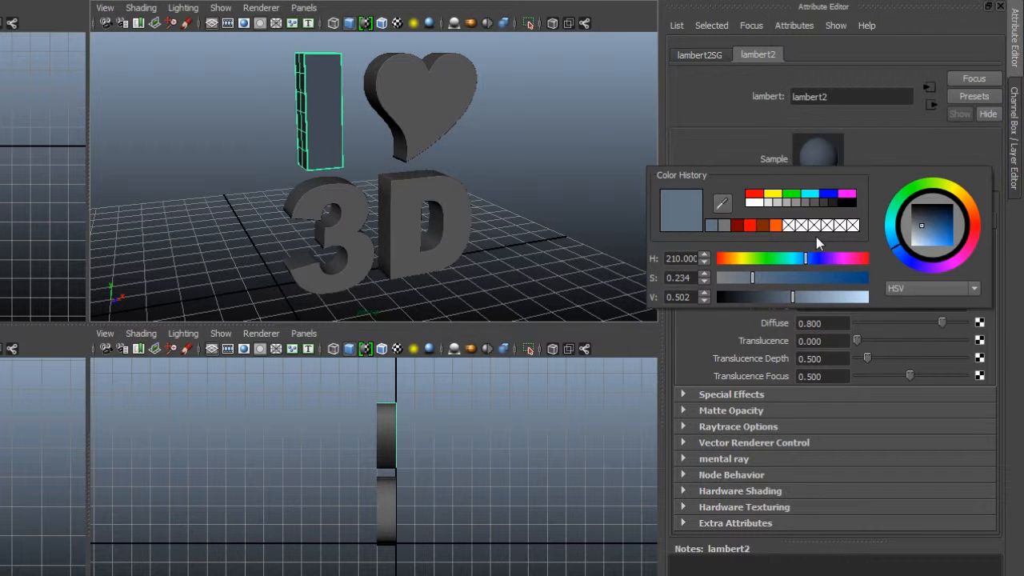
{"action": "left_click", "coordinate": [767, 202]}
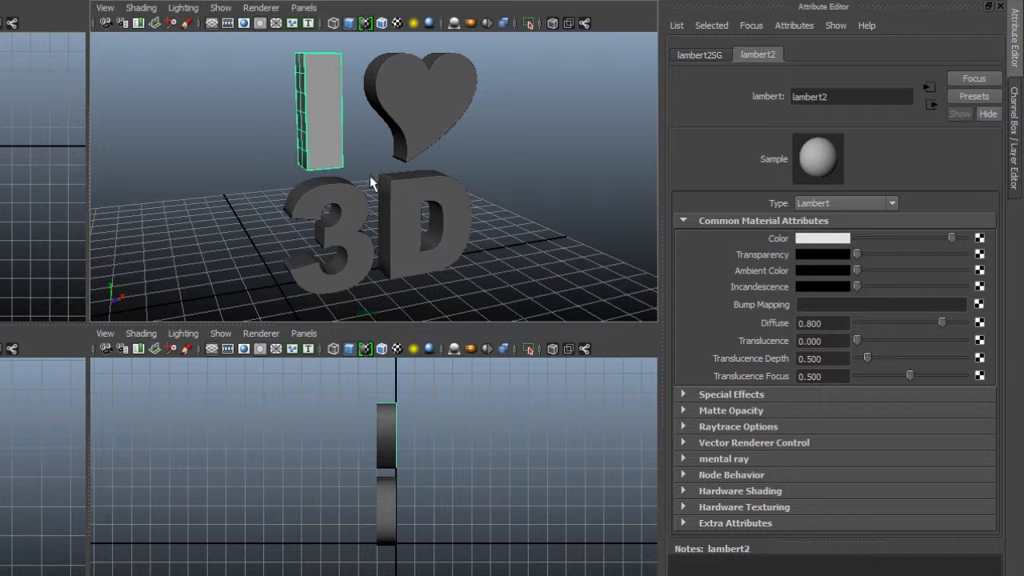
{"action": "double_click", "coordinate": [848, 101]}
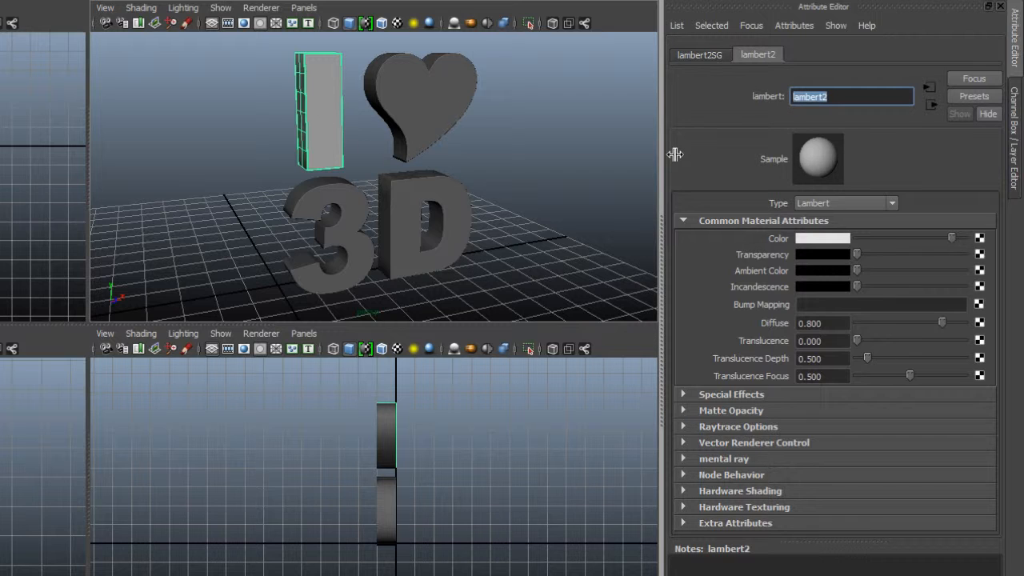
{"action": "type", "text": "Wh"}
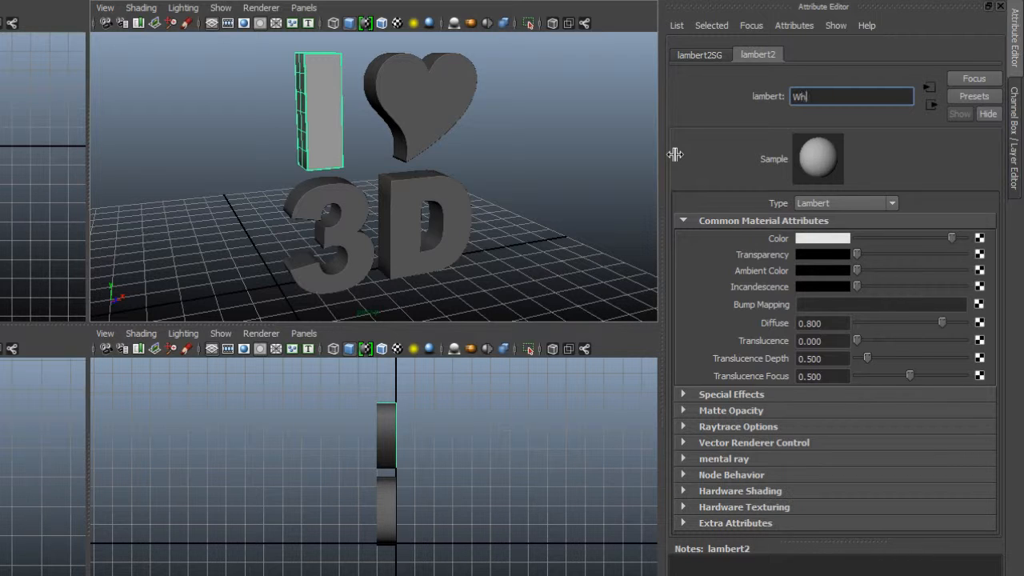
{"action": "type", "text": "ite_mat"}
{"action": "key", "text": "Return"}
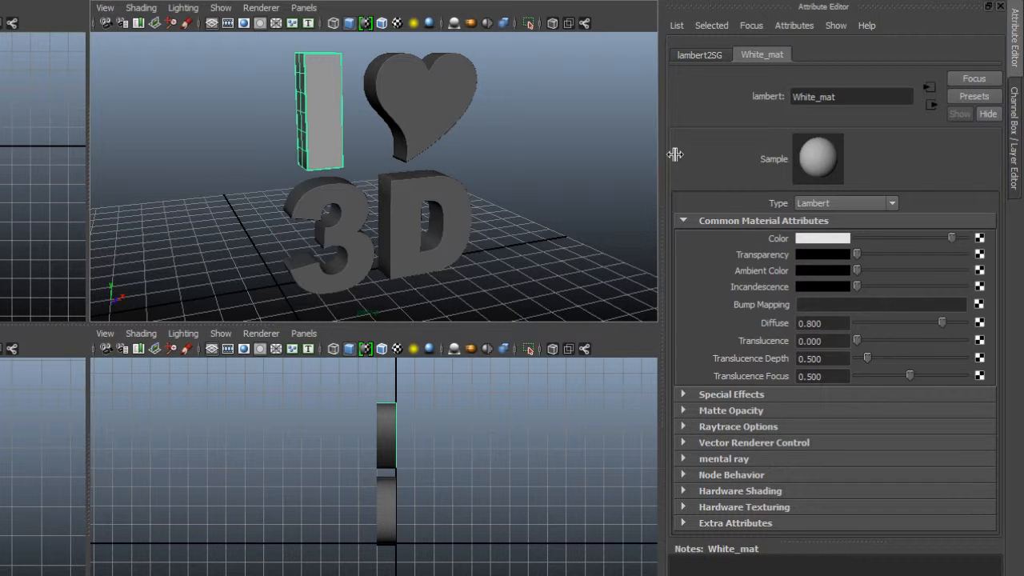
{"action": "double_click", "coordinate": [835, 97]}
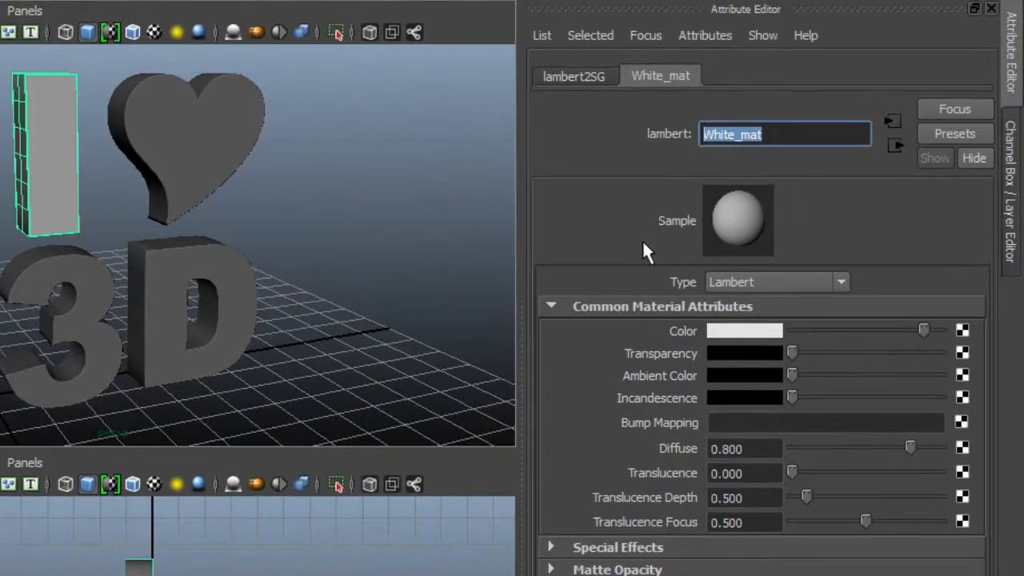
Assign a new Lambert material to the heart.
{"action": "left_click", "coordinate": [185, 143]}
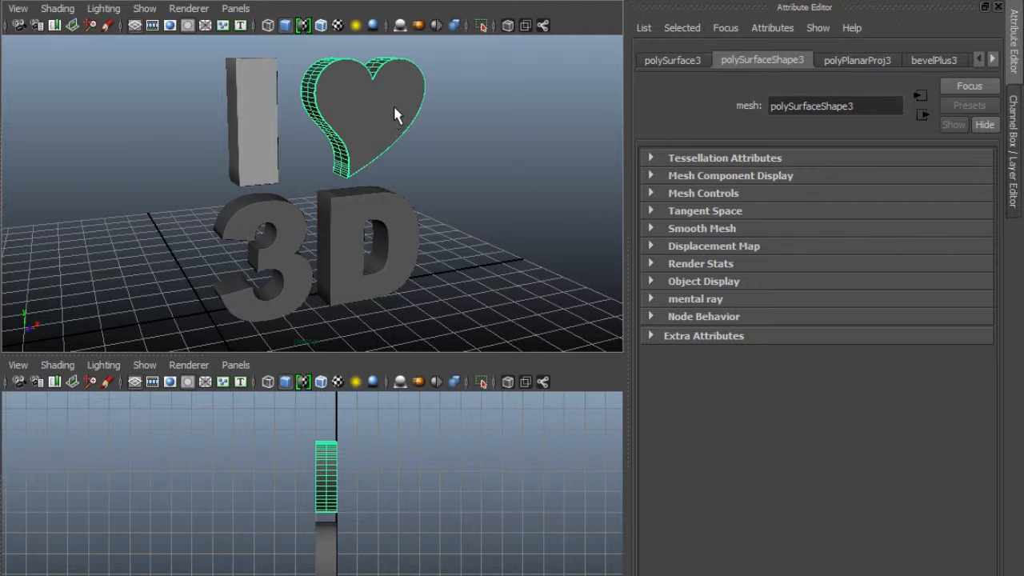
{"action": "right_click", "coordinate": [393, 105]}
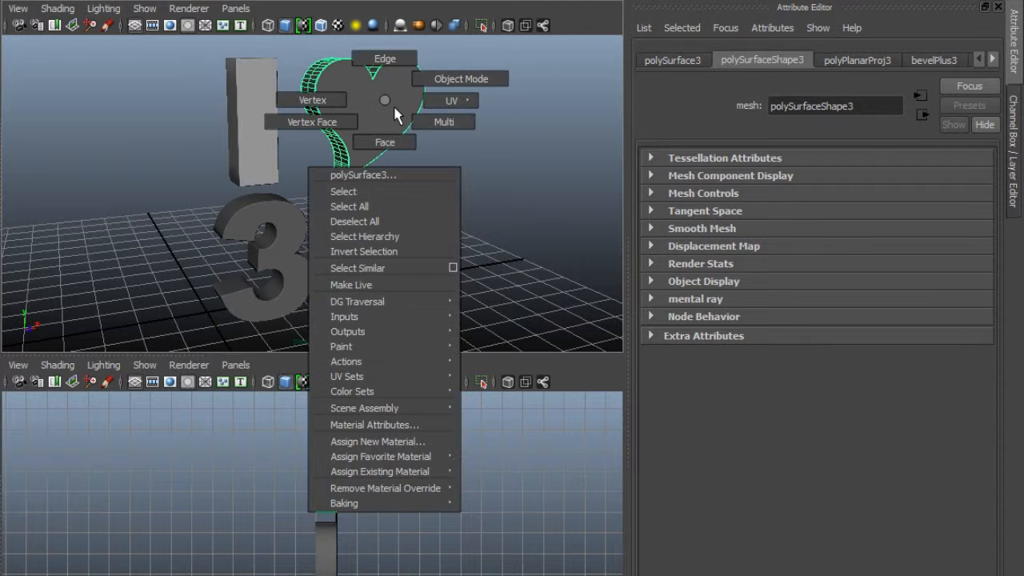
{"action": "left_click", "coordinate": [398, 450]}
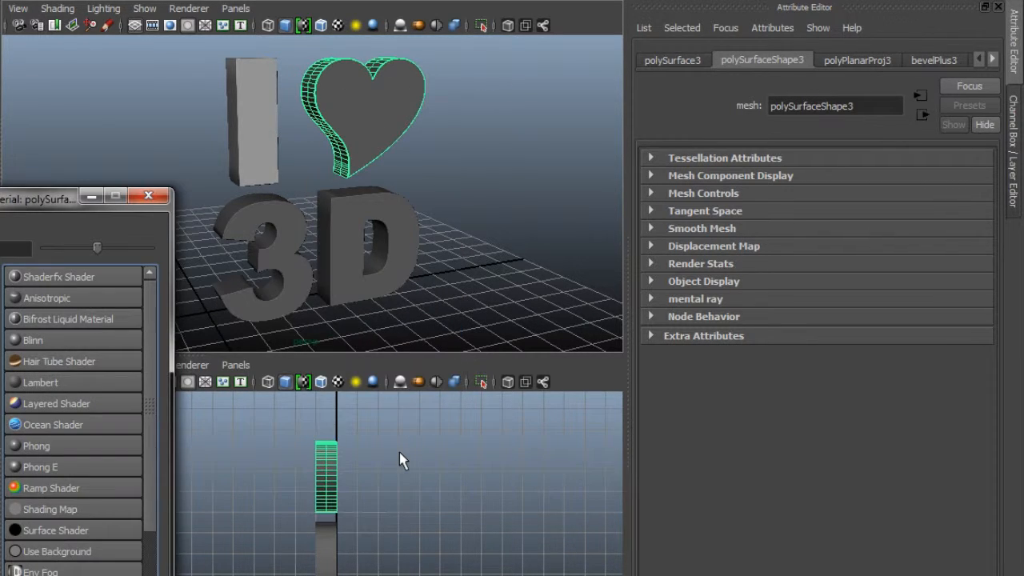
{"action": "left_click", "coordinate": [61, 384]}
Rename the heart's Lambert material Heart_mat and set its color to red.
{"action": "left_click_drag", "start_coordinate": [830, 106], "coordinate": [728, 116]}
{"action": "type", "text": "H"}
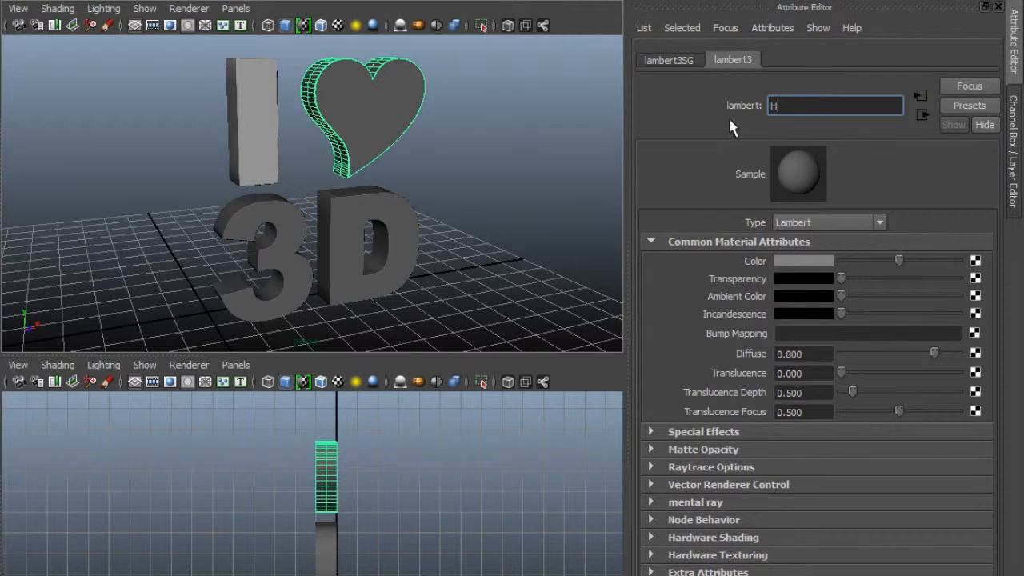
{"action": "type", "text": "eart_mat"}
{"action": "left_click", "coordinate": [804, 262]}
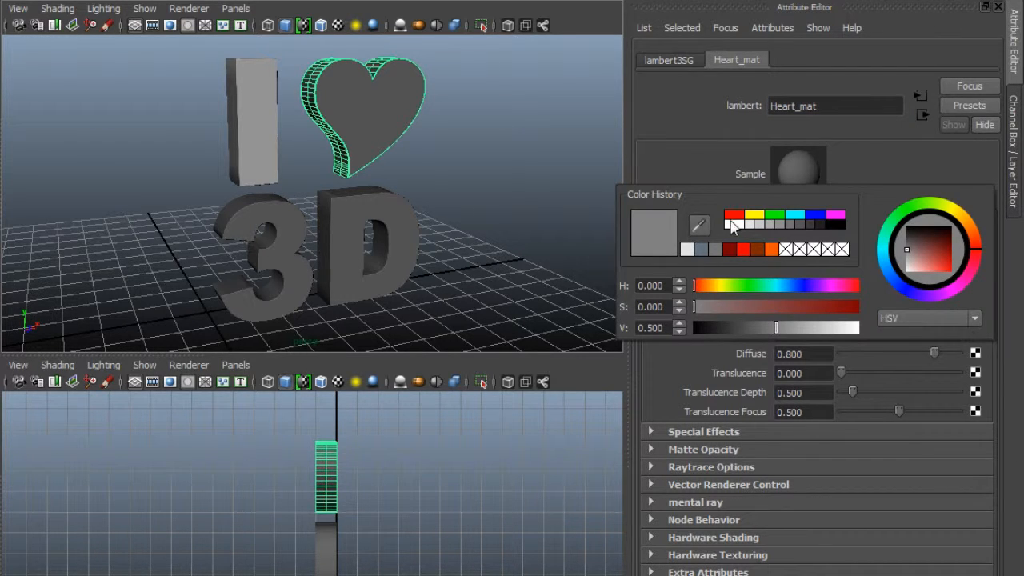
{"action": "left_click", "coordinate": [735, 216]}
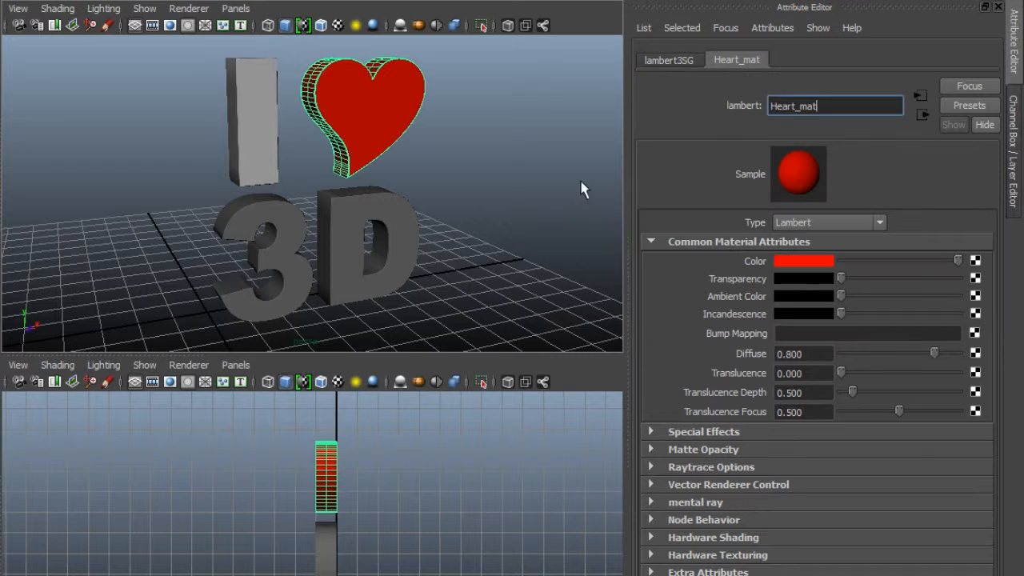
Assign a new Lambert material to the 3D text.
{"action": "left_click", "coordinate": [400, 224]}
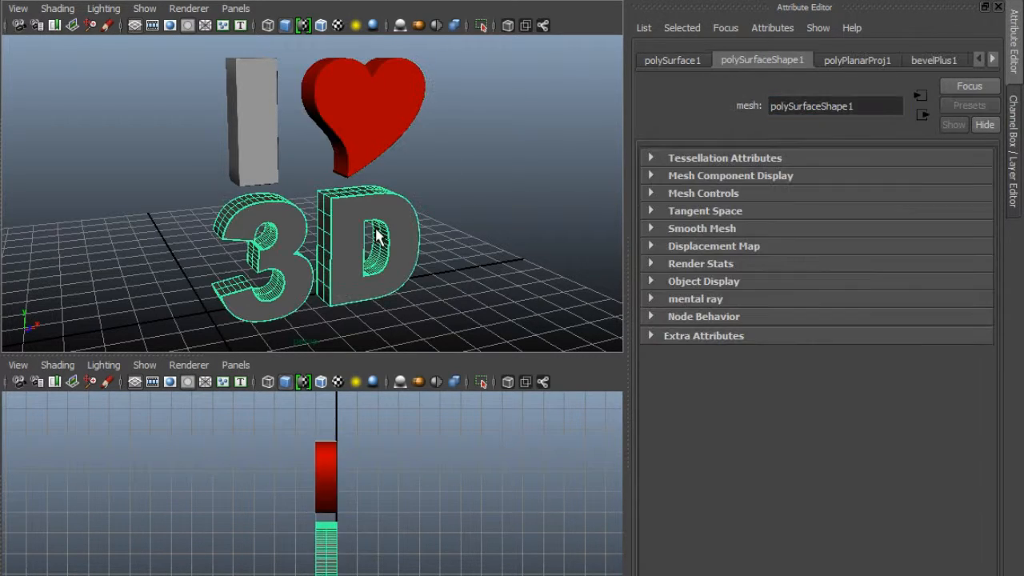
{"action": "right_click", "coordinate": [388, 206]}
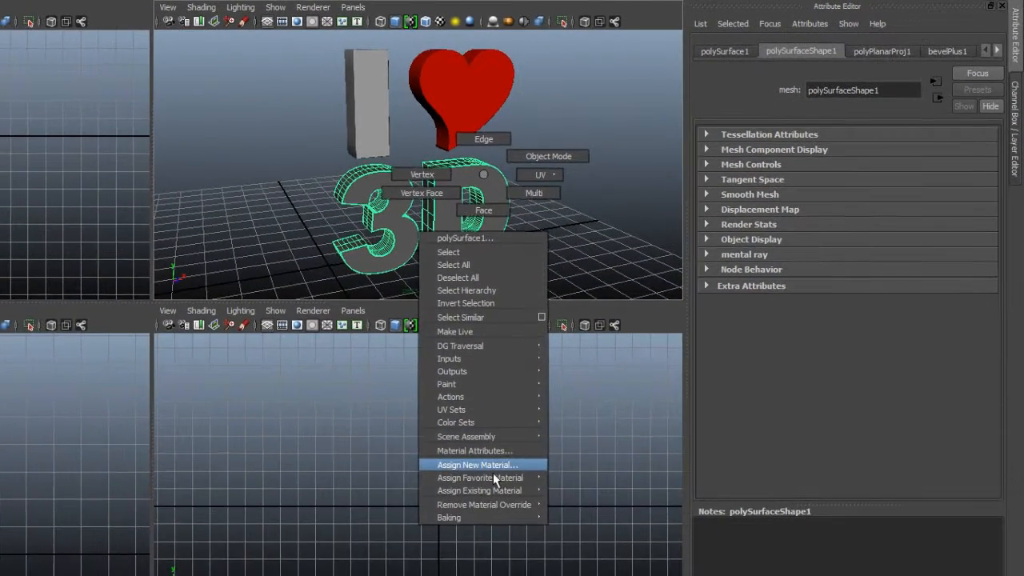
{"action": "left_click", "coordinate": [388, 541]}
{"action": "left_click", "coordinate": [194, 325]}
Set the 3D text's material color to a bright orange with saturation 1.000 and value 0.955.
{"action": "left_click", "coordinate": [835, 223]}
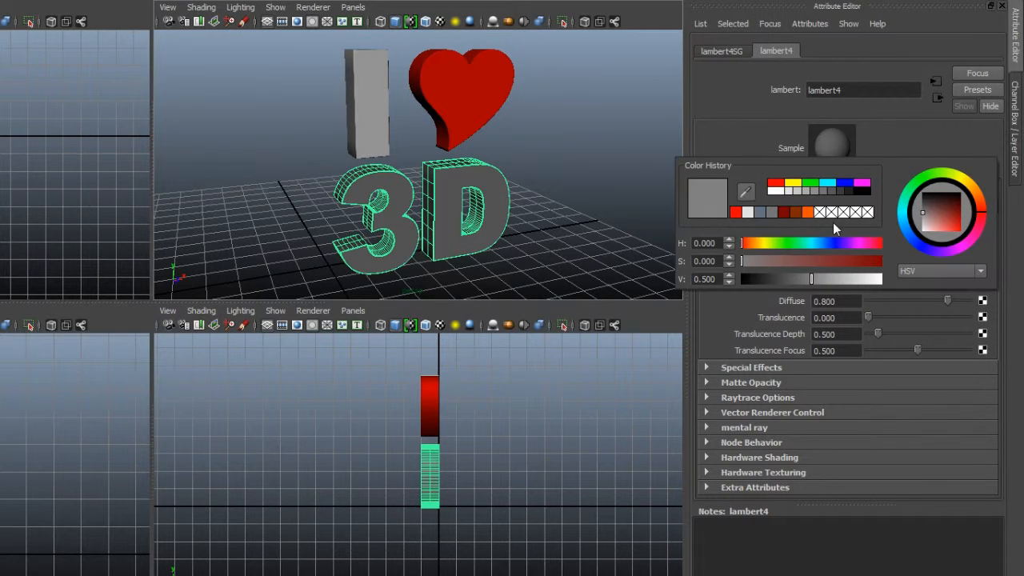
{"action": "left_click", "coordinate": [977, 194]}
{"action": "left_click", "coordinate": [964, 230]}
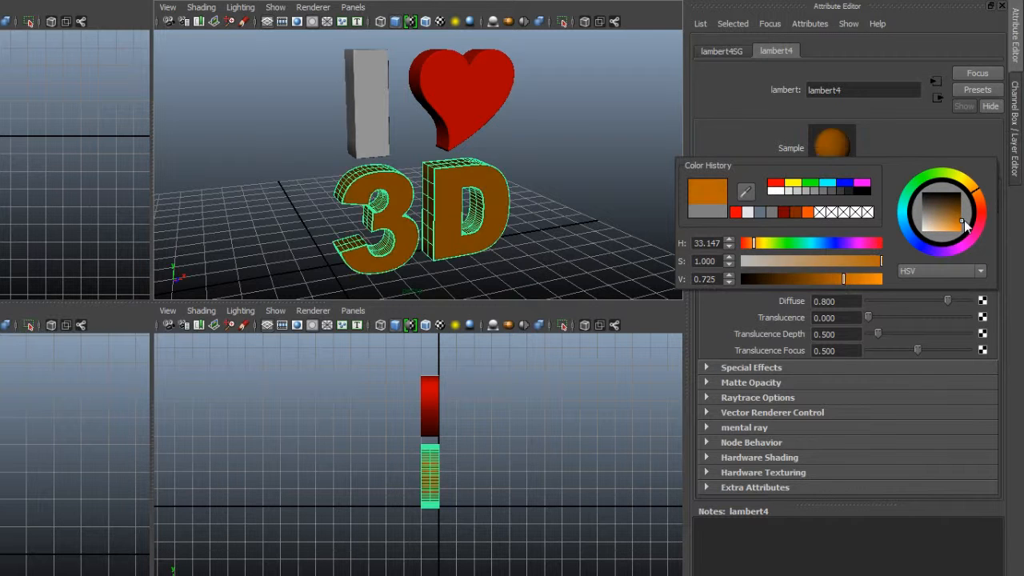
{"action": "left_click_drag", "start_coordinate": [964, 230], "coordinate": [984, 204]}
{"action": "left_click_drag", "start_coordinate": [833, 278], "coordinate": [876, 279]}
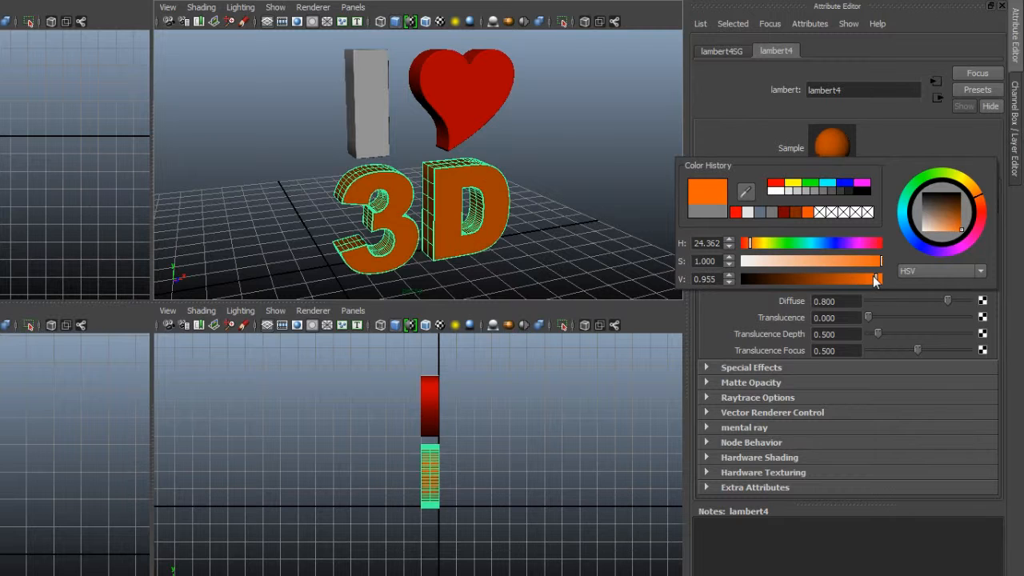
{"action": "left_click_drag", "start_coordinate": [982, 202], "coordinate": [980, 206]}
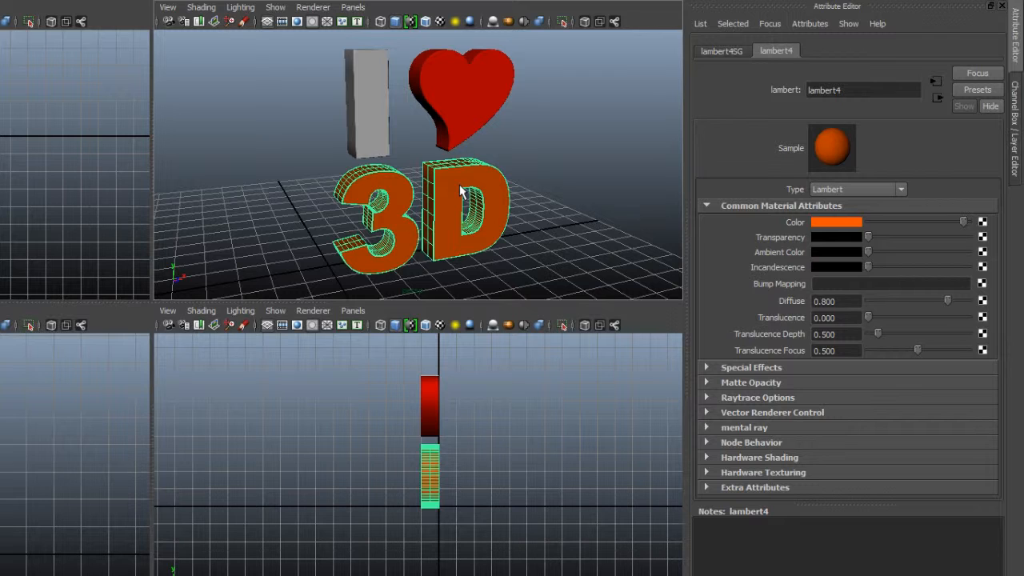
Try to rename the 3D text's orange Lambert material to 3D_mat.
{"action": "left_click_drag", "start_coordinate": [872, 99], "coordinate": [804, 104]}
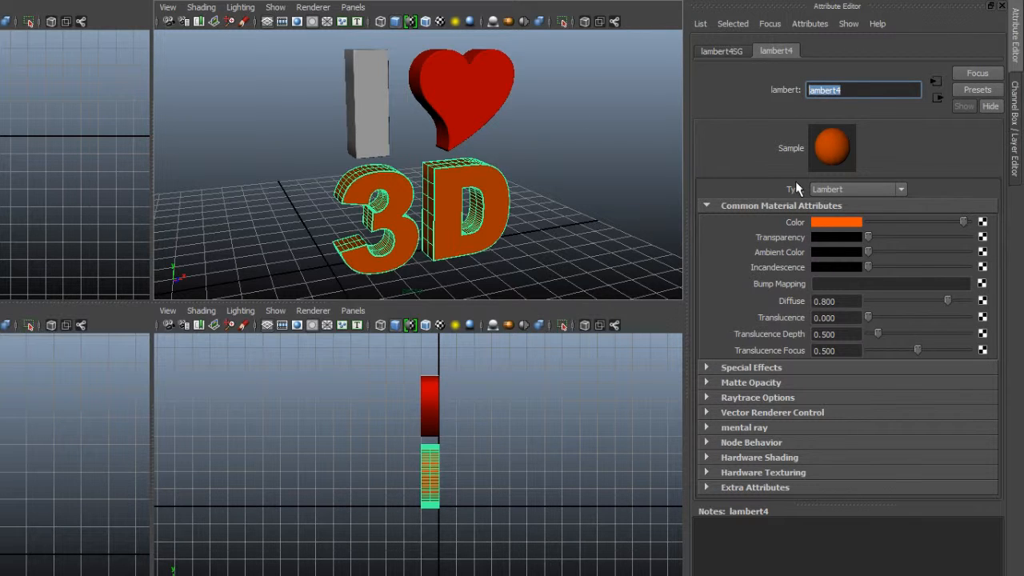
{"action": "key", "text": "Caps_Lock"}
{"action": "type", "text": "3D"}
{"action": "key", "text": "Caps_Lock"}
{"action": "type", "text": "_mat"}
{"action": "key", "text": "Return"}
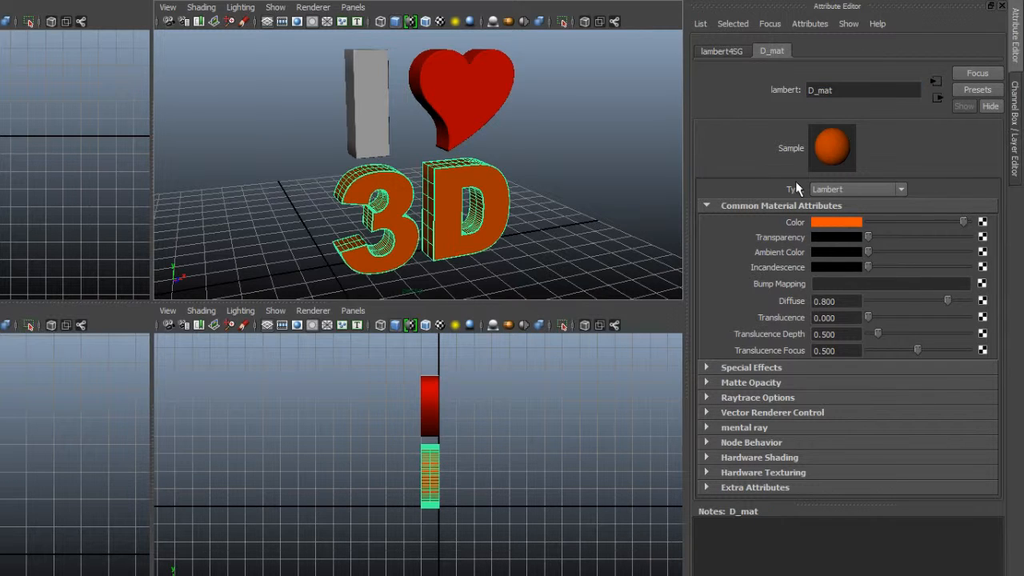
{"action": "left_click_drag", "start_coordinate": [847, 95], "coordinate": [800, 108]}
{"action": "left_click", "coordinate": [818, 95]}
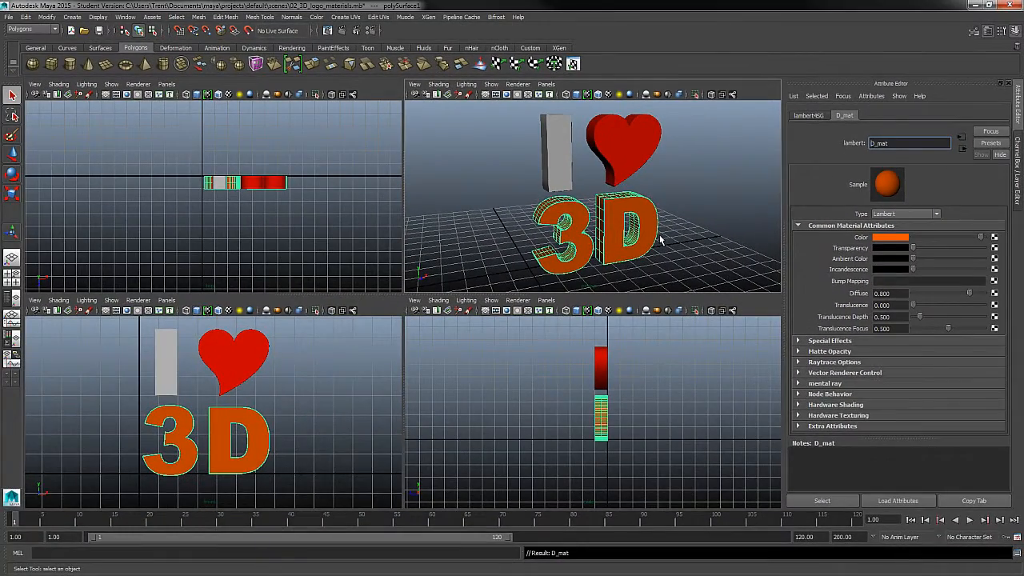
Enlarge the perspective view to a single pane and orbit it to frame the whole logo at a three-quarter angle.
{"action": "left_click", "coordinate": [13, 259]}
{"action": "mouse_move", "coordinate": [530, 391]}
{"action": "left_mouse_down", "text": "alt"}
{"action": "mouse_move", "coordinate": [516, 400]}
{"action": "mouse_move", "coordinate": [530, 394]}
{"action": "left_mouse_up", "text": "alt"}
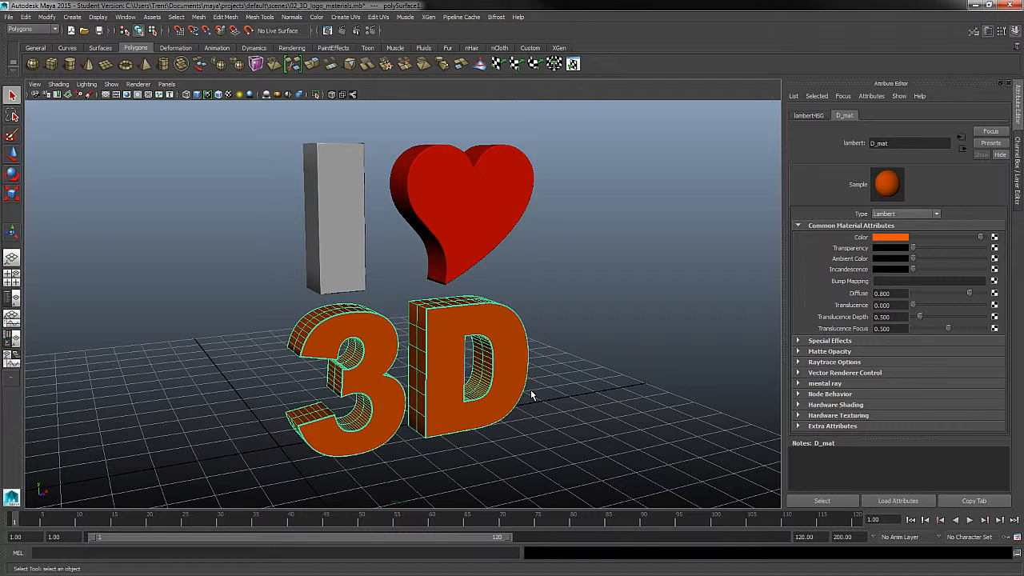
{"action": "left_click_drag", "start_coordinate": [531, 394], "coordinate": [553, 343], "text": "alt"}
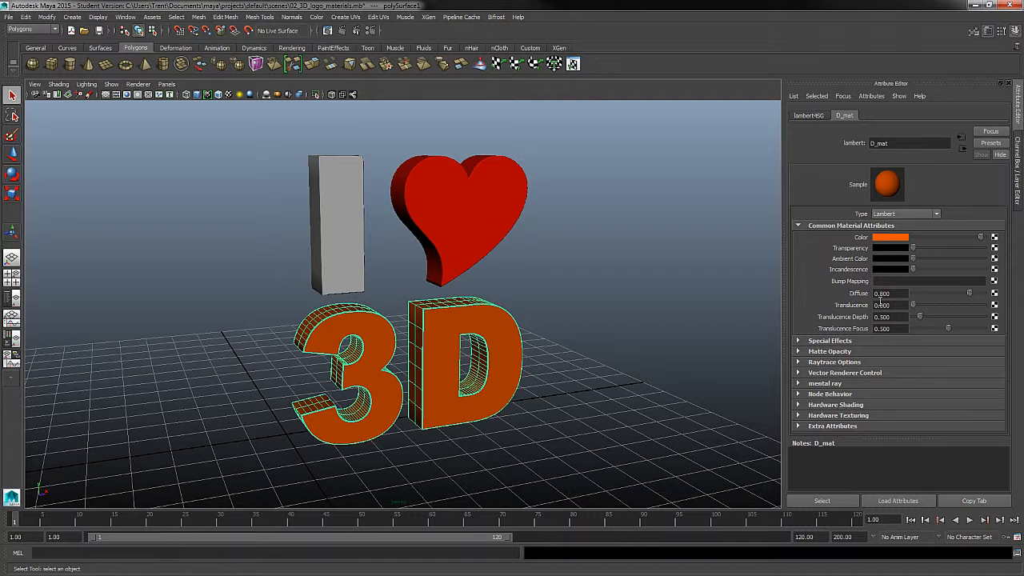
{"action": "left_click_drag", "start_coordinate": [563, 399], "coordinate": [628, 413], "text": "alt"}
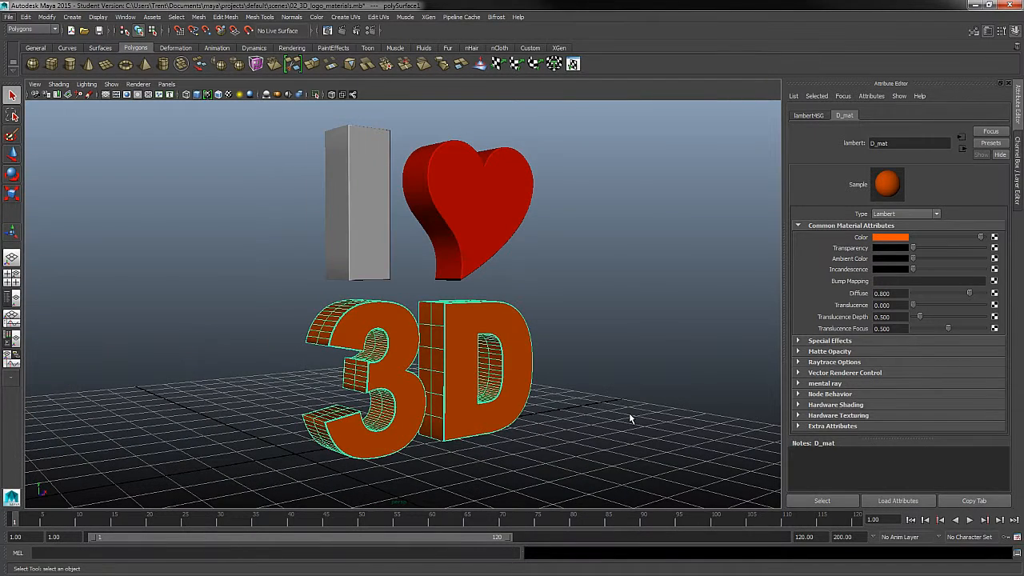
{"action": "left_click_drag", "start_coordinate": [638, 369], "coordinate": [656, 335], "text": "alt"}
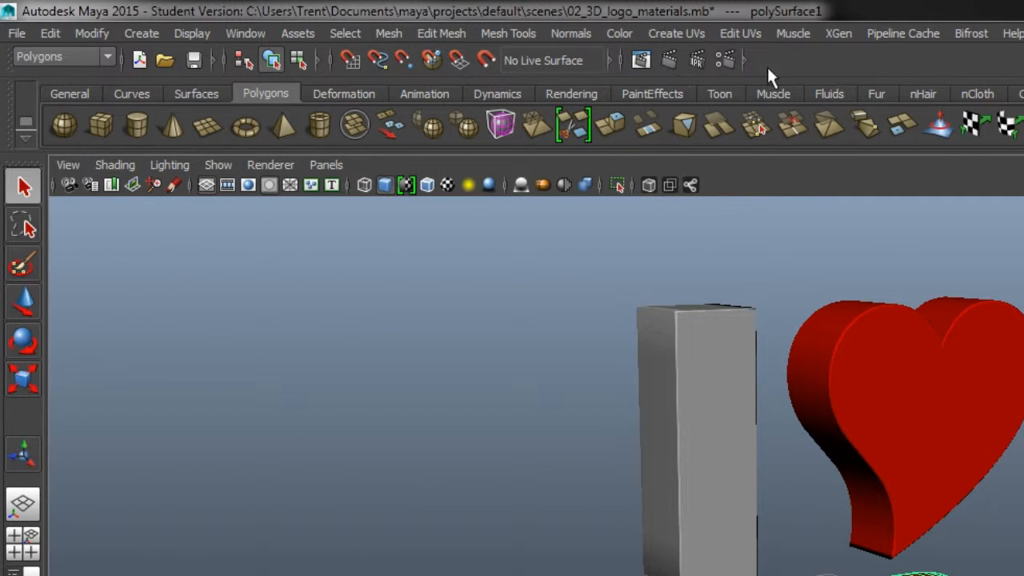
Render the current frame of the perspective view with Maya Software.
{"action": "left_click", "coordinate": [654, 70]}
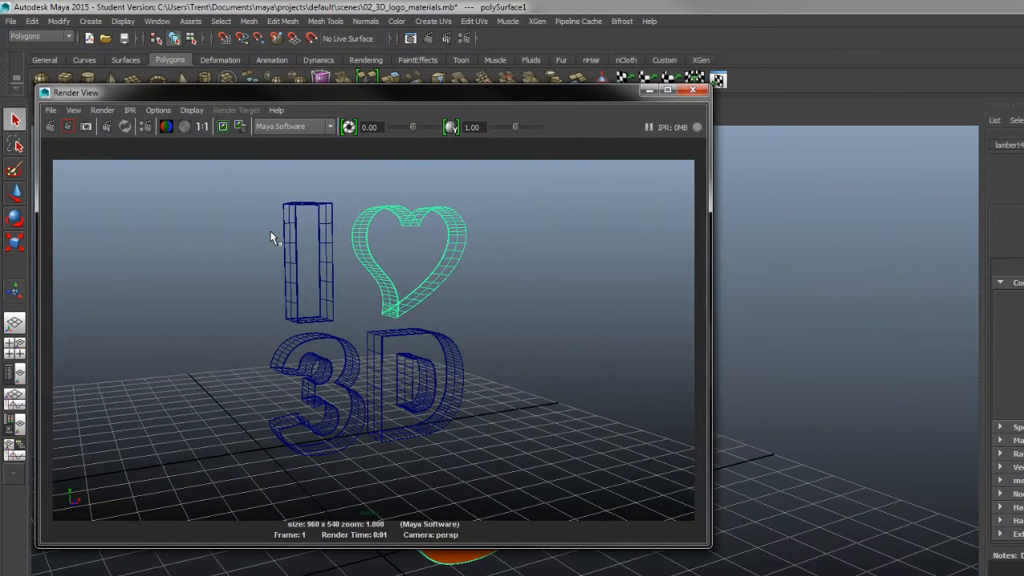
{"action": "left_click", "coordinate": [692, 90]}
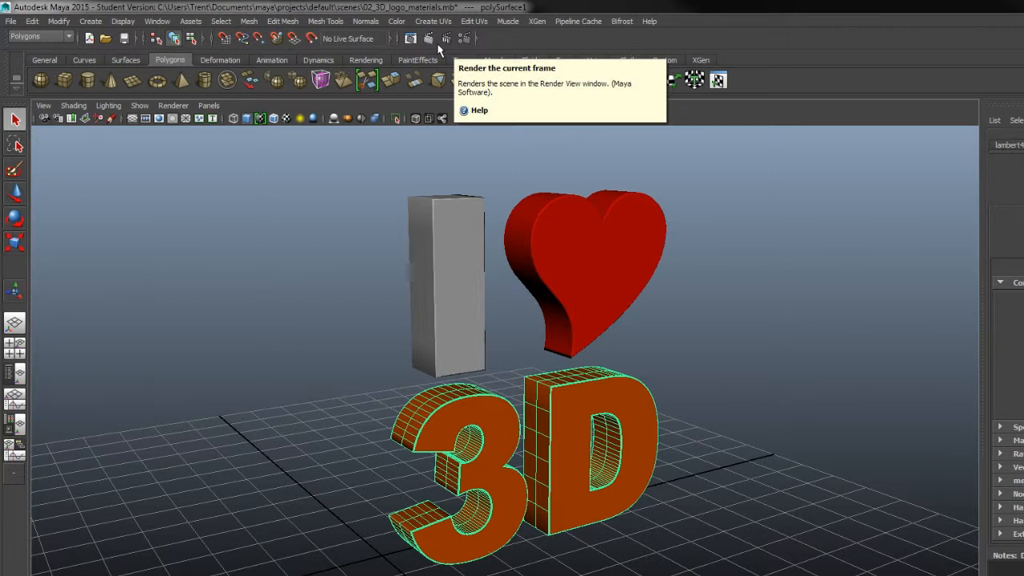
{"action": "left_click", "coordinate": [436, 41]}
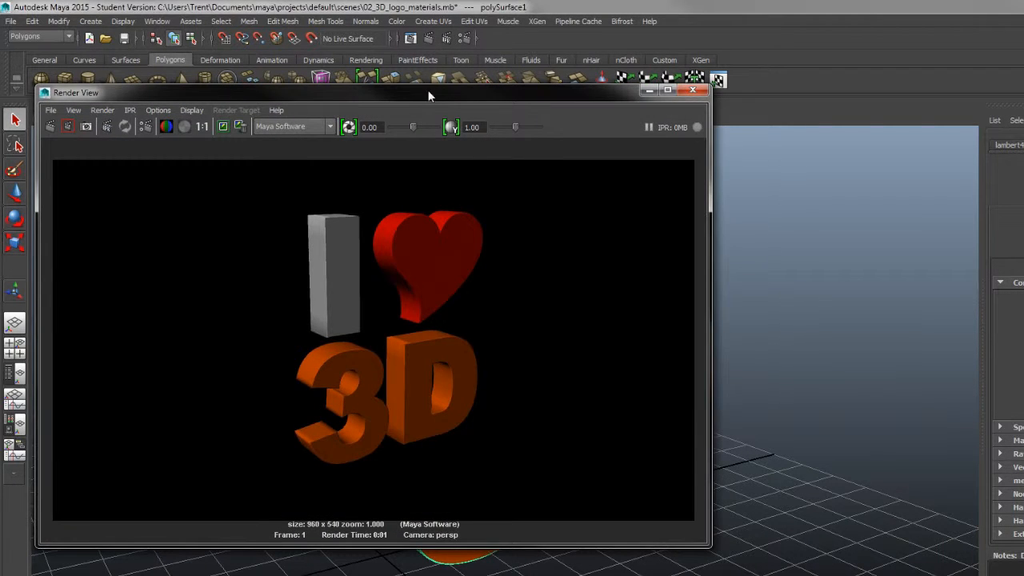
Reposition the Render View window over the perspective view and keep the rendered logo image in it.
{"action": "mouse_move", "coordinate": [428, 94]}
{"action": "left_mouse_down"}
{"action": "mouse_move", "coordinate": [1023, 128]}
{"action": "mouse_move", "coordinate": [732, 96]}
{"action": "mouse_move", "coordinate": [481, 93]}
{"action": "mouse_move", "coordinate": [764, 102]}
{"action": "mouse_move", "coordinate": [1023, 83]}
{"action": "mouse_move", "coordinate": [412, 70]}
{"action": "left_mouse_up"}
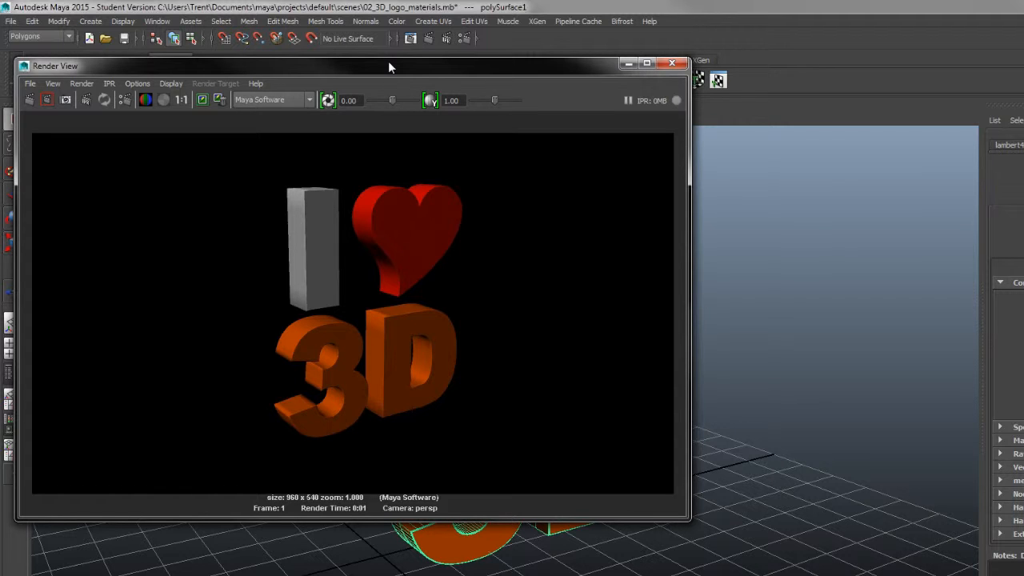
{"action": "left_click_drag", "start_coordinate": [389, 64], "coordinate": [1023, 113]}
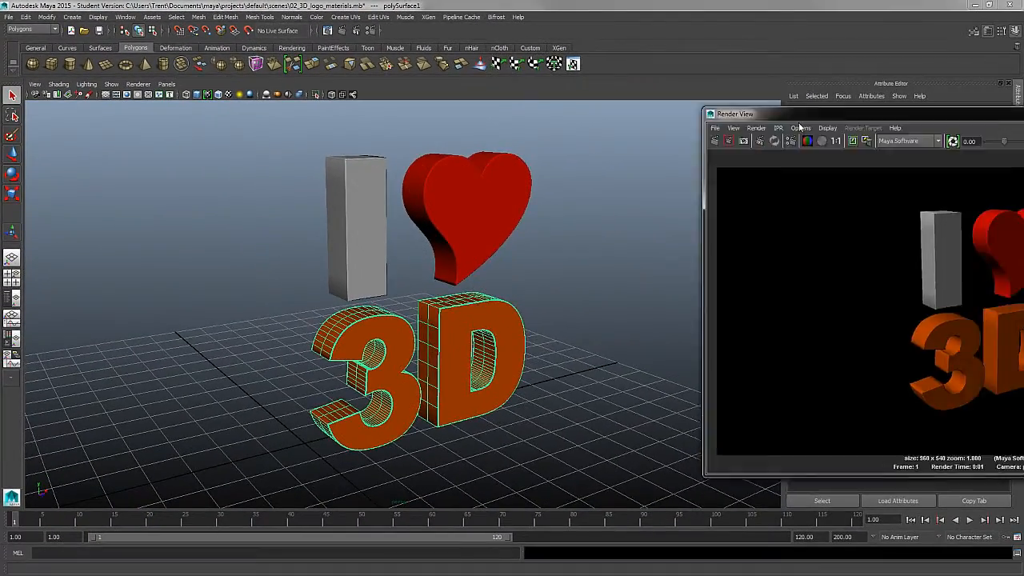
{"action": "left_click_drag", "start_coordinate": [799, 125], "coordinate": [292, 126]}
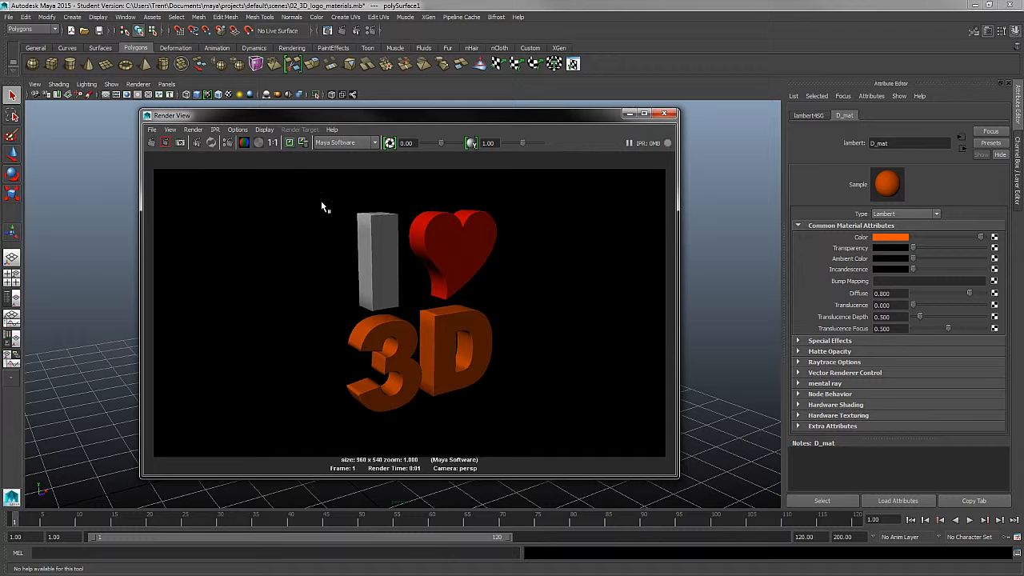
{"action": "left_click", "coordinate": [294, 148]}
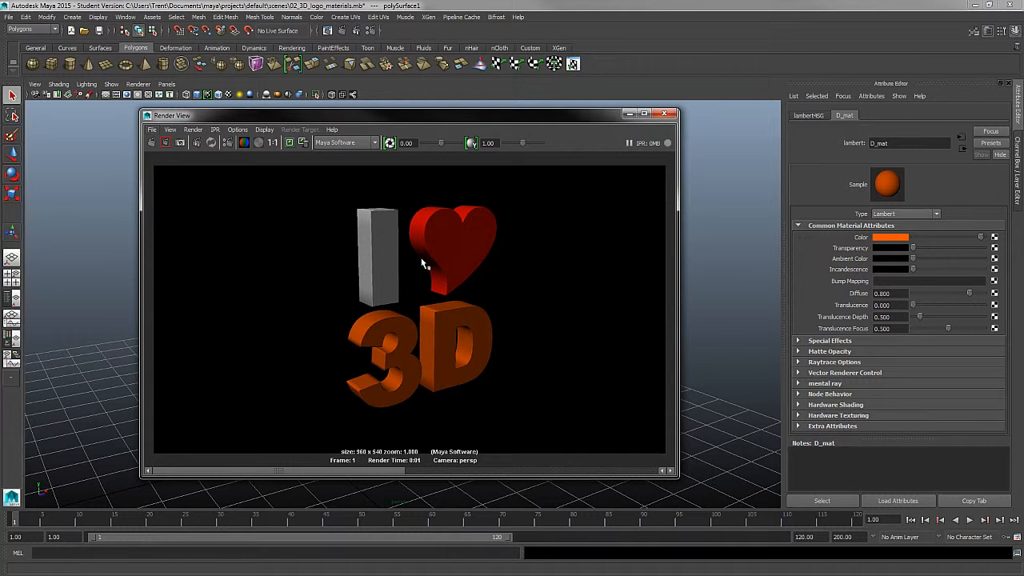
Compare the stored images in the Render View, going back and forth between them, and minimize the window.
{"action": "left_click", "coordinate": [486, 471]}
{"action": "left_click", "coordinate": [365, 470]}
{"action": "left_click", "coordinate": [514, 472]}
{"action": "left_click", "coordinate": [350, 471]}
{"action": "left_click", "coordinate": [629, 114]}
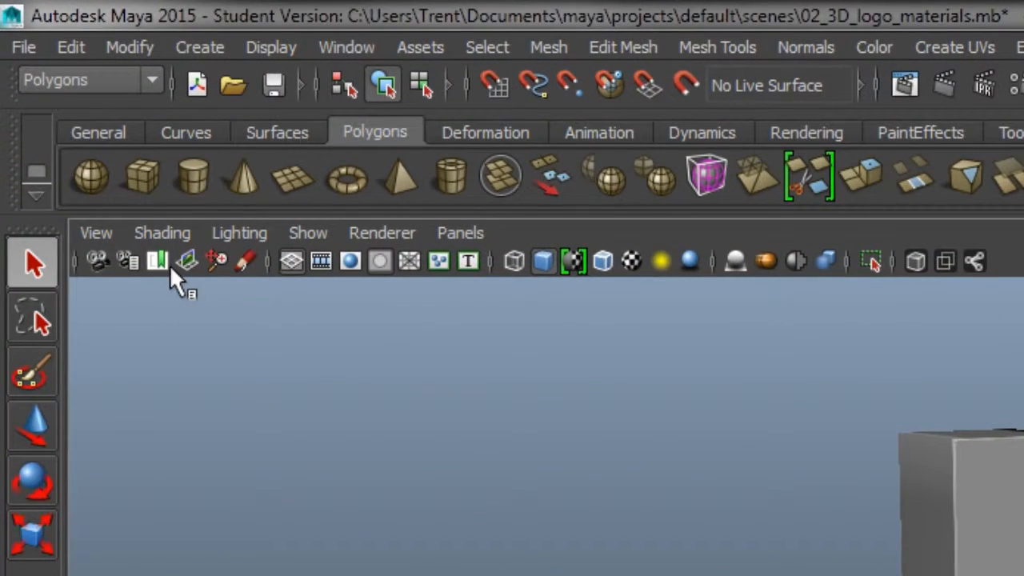
Zoom the perspective view far out from the logo and restore the camera with the cameraView1 bookmark.
{"action": "left_click_drag", "start_coordinate": [960, 560], "coordinate": [832, 560], "text": "alt"}
{"action": "right_click_drag", "start_coordinate": [832, 560], "coordinate": [696, 496], "text": "alt"}
{"action": "left_click_drag", "start_coordinate": [696, 496], "coordinate": [801, 492], "text": "alt"}
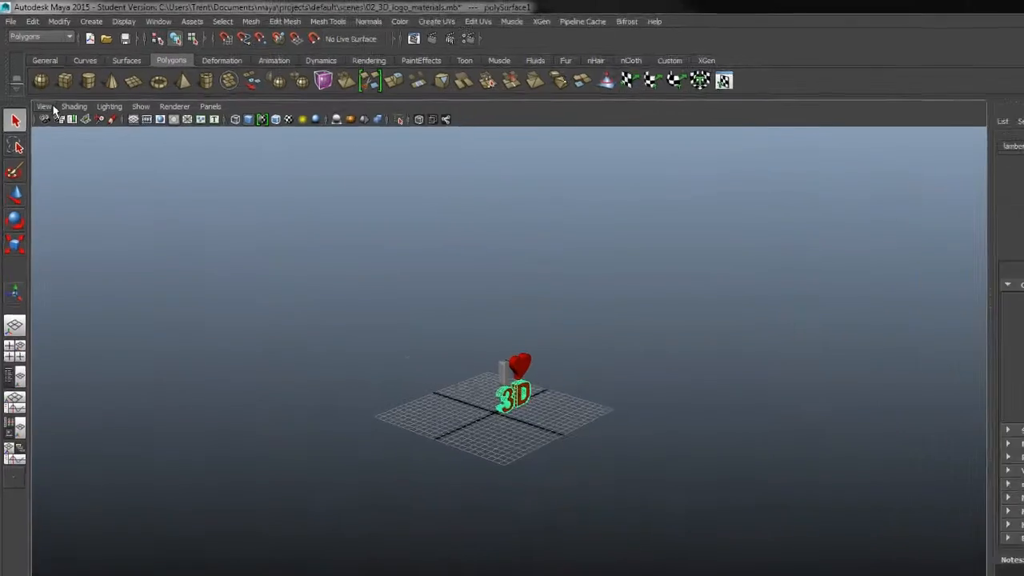
{"action": "left_click", "coordinate": [38, 89]}
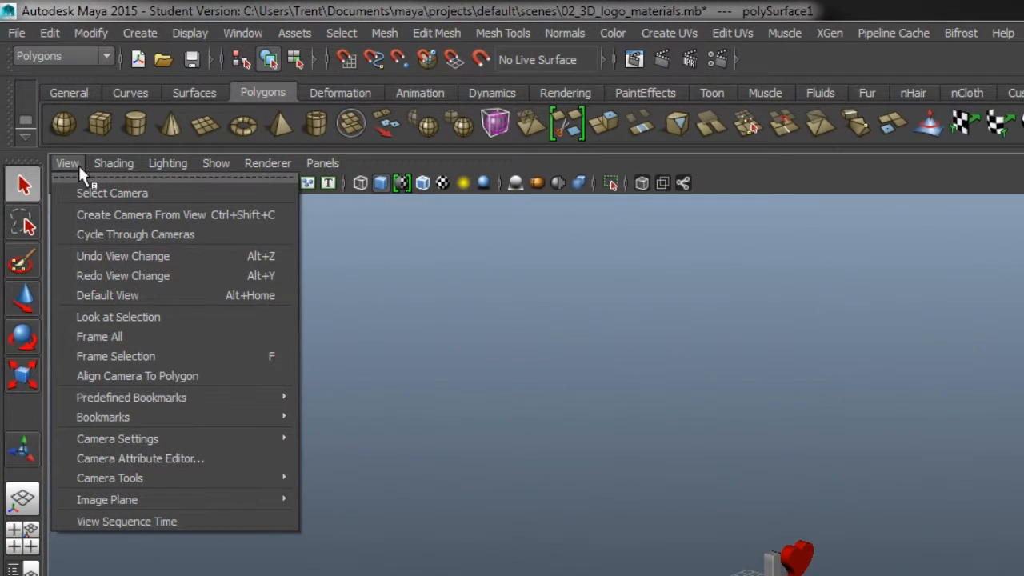
{"action": "mouse_move", "coordinate": [162, 418]}
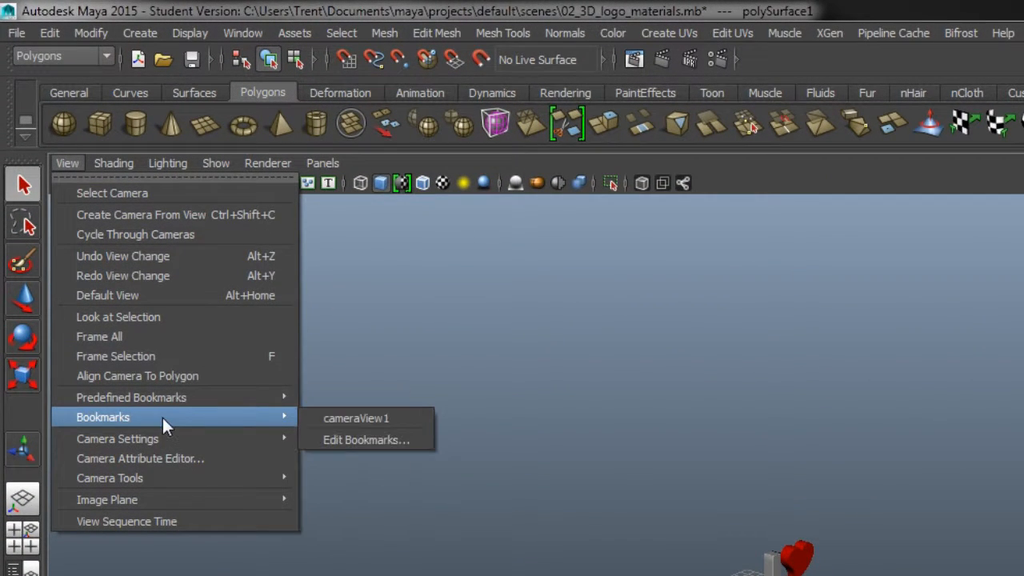
{"action": "left_click", "coordinate": [376, 419]}
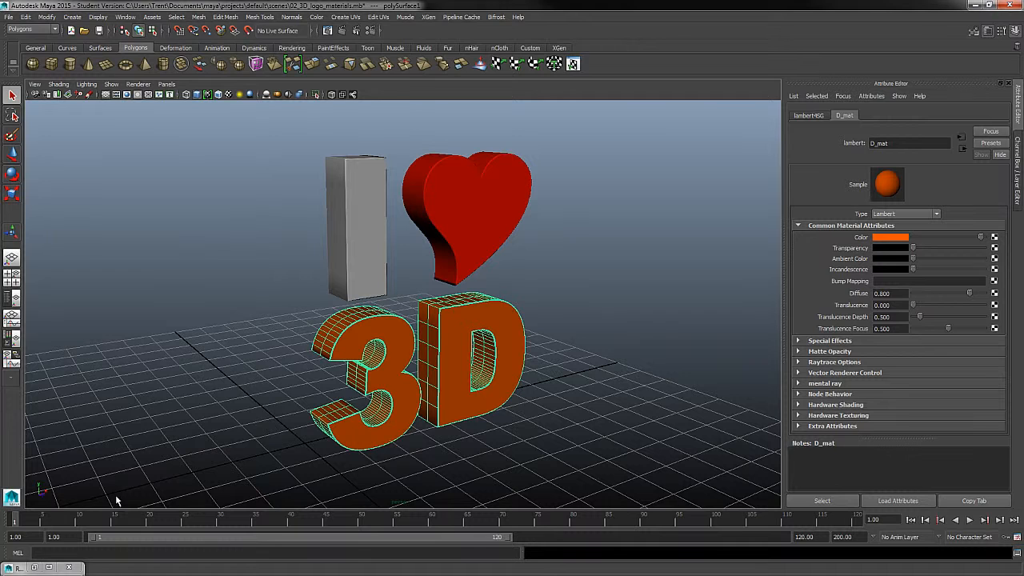
Review the rendered logo in the Render View, and select the I, the heart and the 3D text in turn.
{"action": "left_click", "coordinate": [34, 567]}
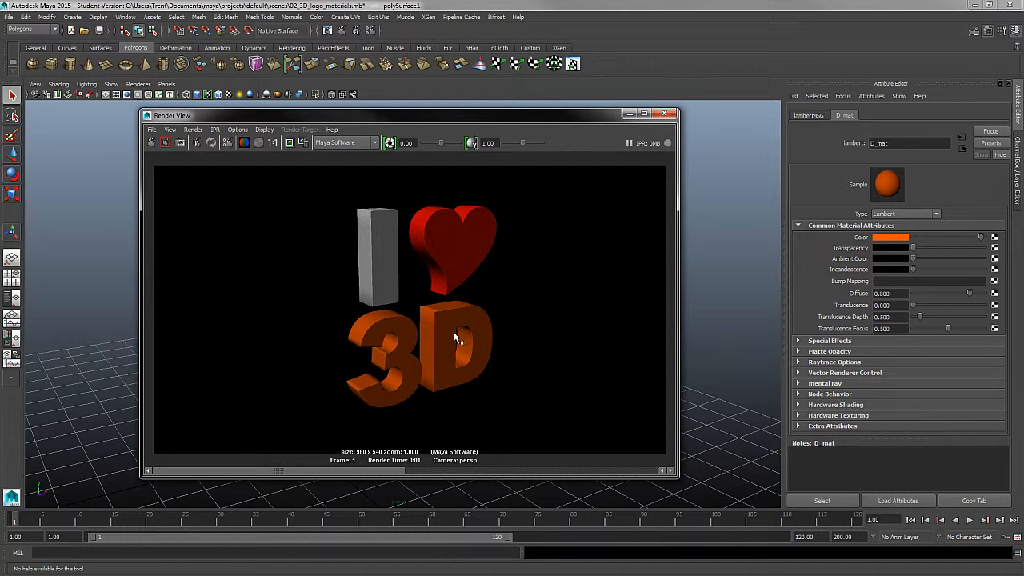
{"action": "left_click", "coordinate": [663, 112]}
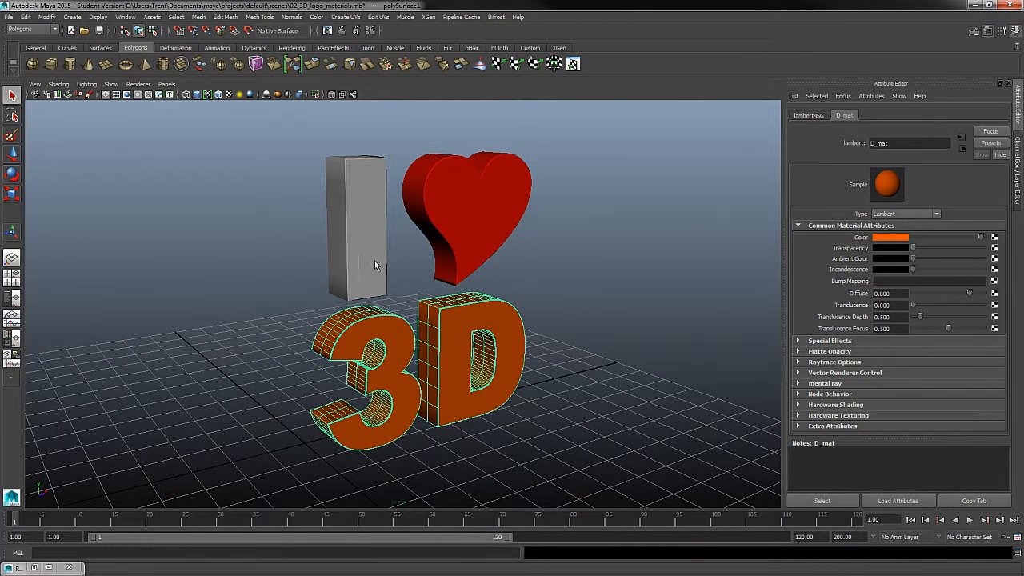
{"action": "left_click", "coordinate": [532, 259]}
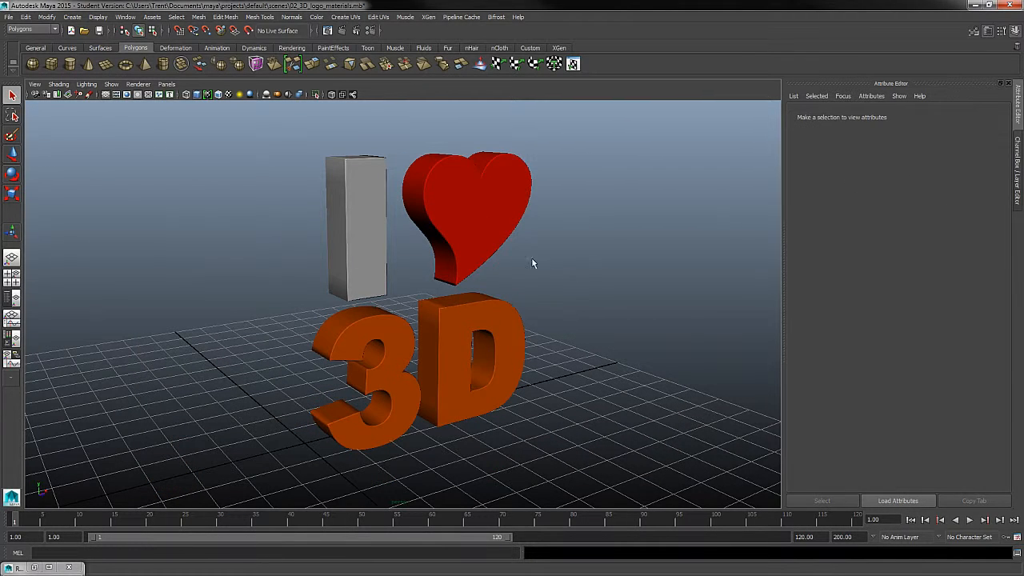
{"action": "left_click", "coordinate": [379, 237]}
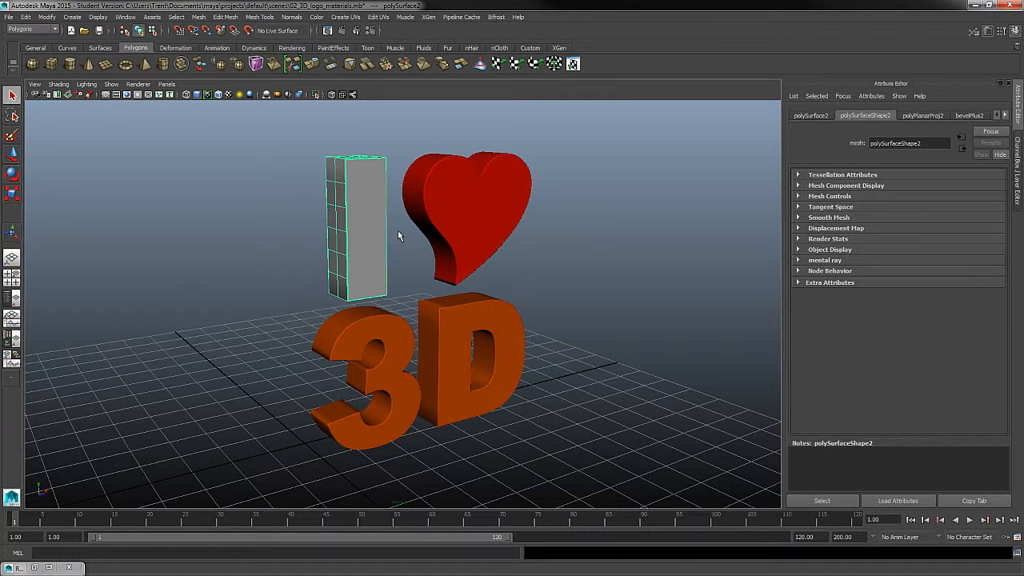
{"action": "left_click", "coordinate": [472, 209]}
{"action": "left_click", "coordinate": [380, 350]}
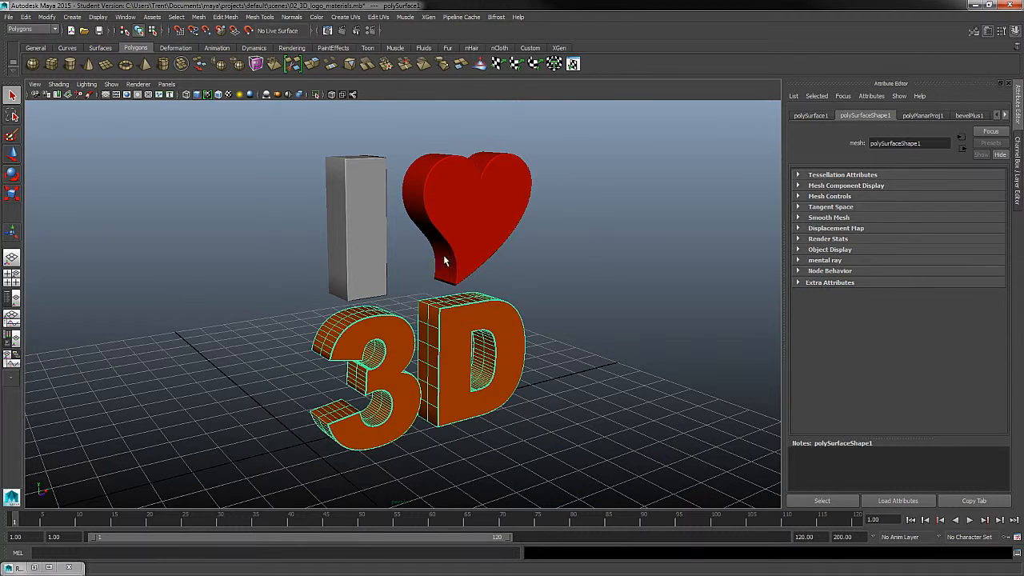
Show the material attributes of the 3D text and check the rendered logo once more in the Render View.
{"action": "right_click", "coordinate": [460, 210]}
{"action": "right_click_drag", "start_coordinate": [465, 214], "coordinate": [595, 352]}
{"action": "right_click_drag", "start_coordinate": [472, 312], "coordinate": [482, 511]}
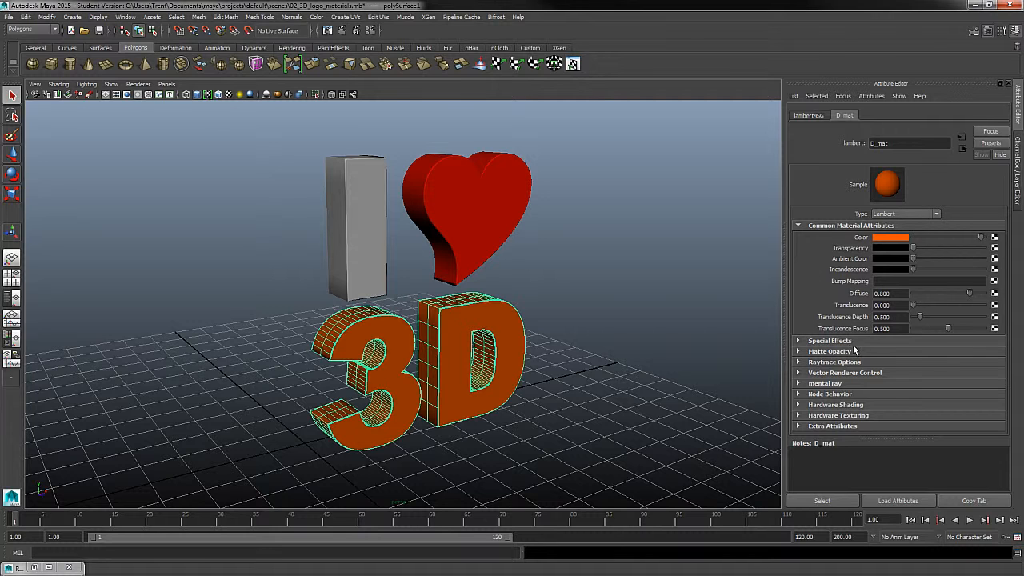
{"action": "left_click_drag", "start_coordinate": [913, 248], "coordinate": [852, 254]}
{"action": "left_click", "coordinate": [34, 567]}
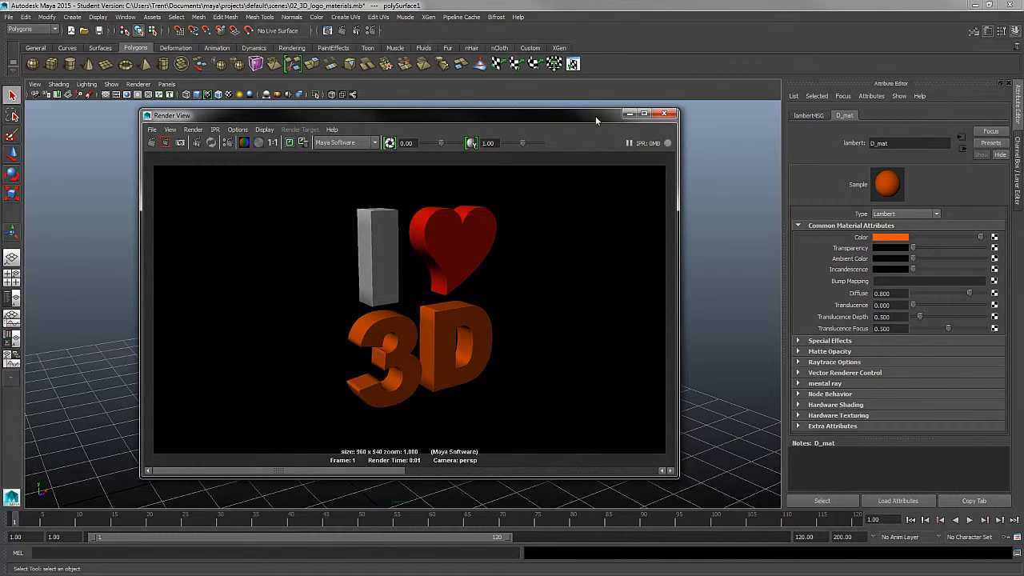
{"action": "left_click", "coordinate": [629, 113]}
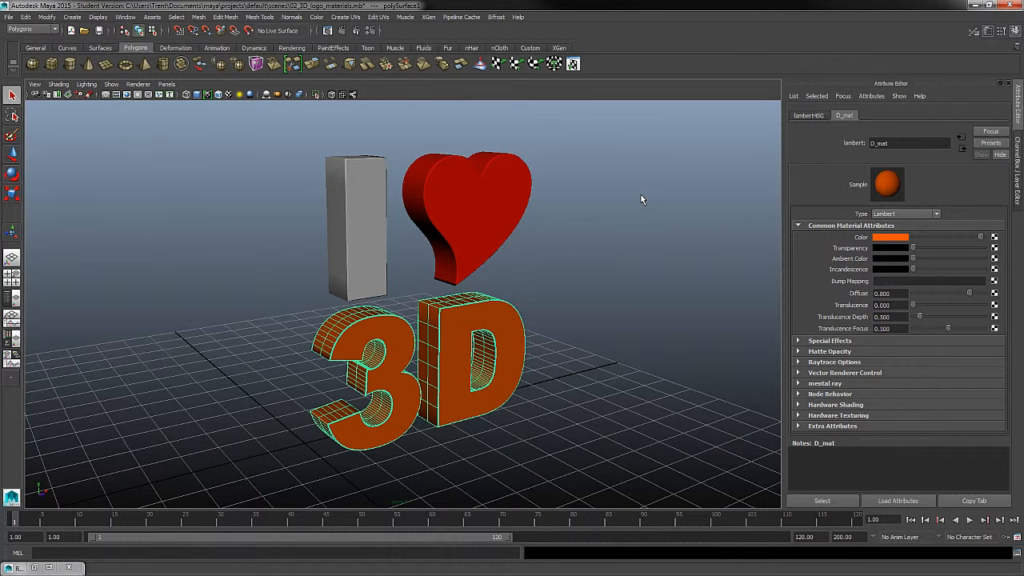